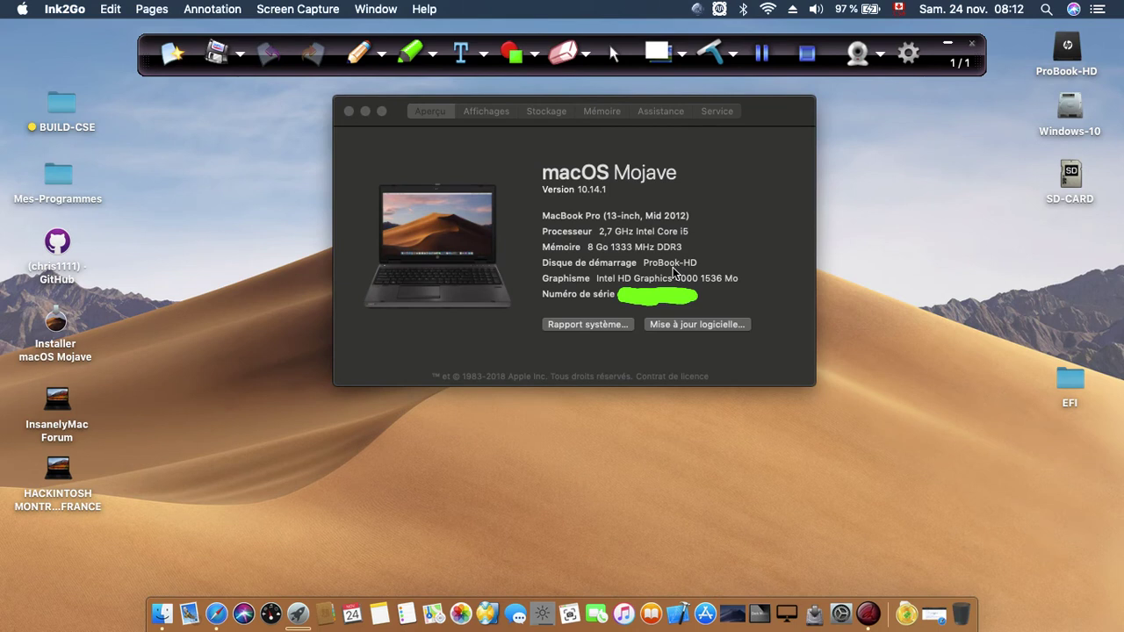
View the built-in screen's details in the About This Mac window, return to the overview and close the window.
left_click(482, 140)
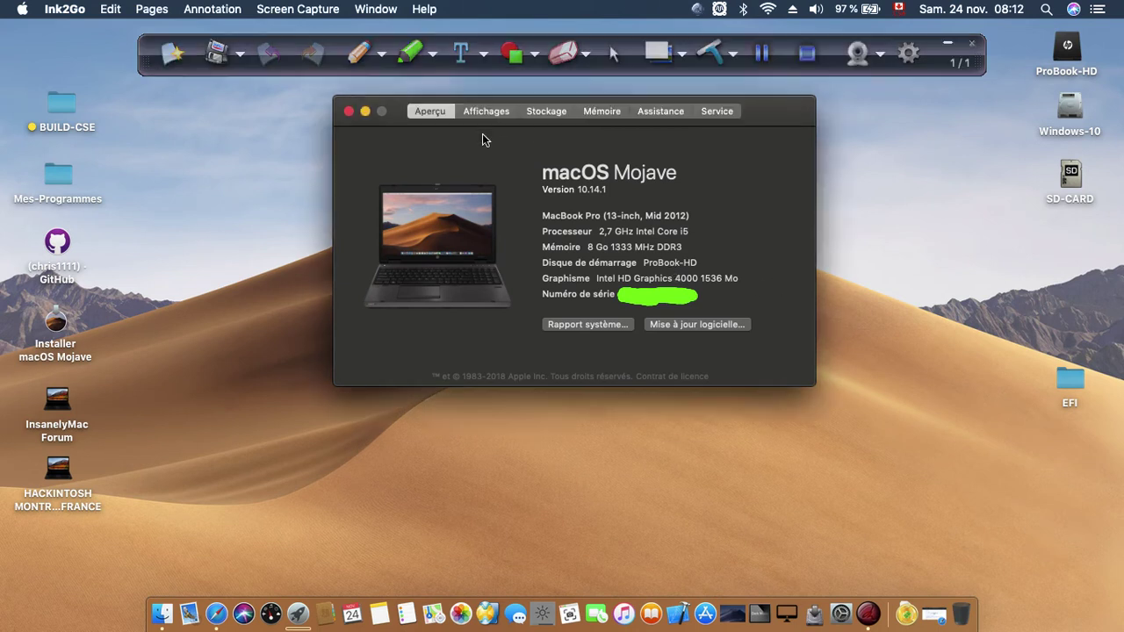
left_click(486, 113)
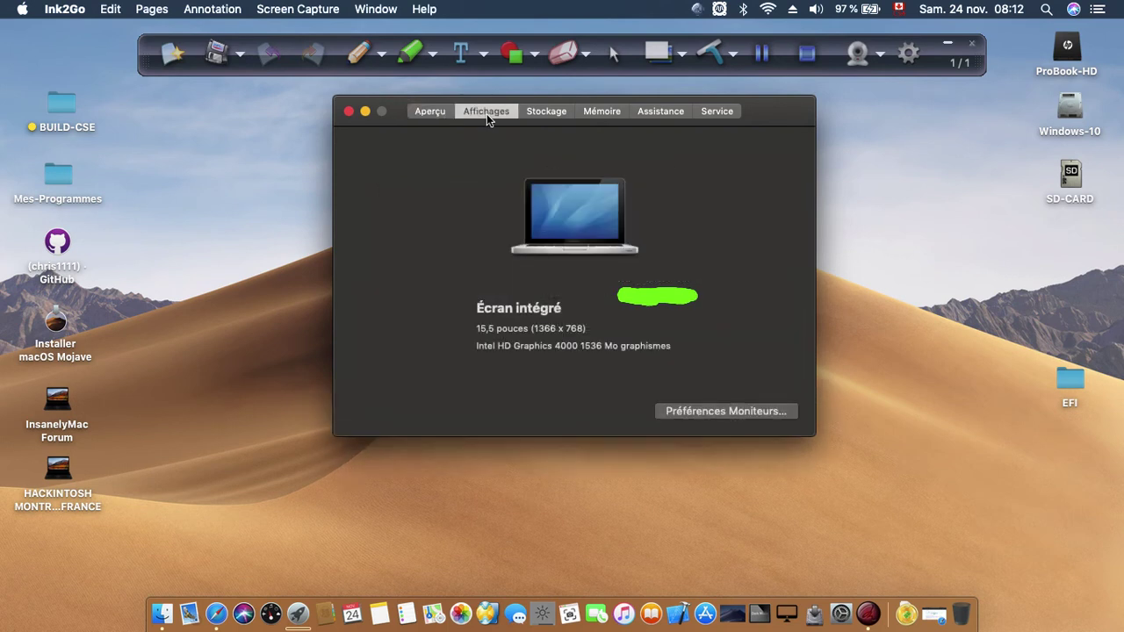
left_click(430, 112)
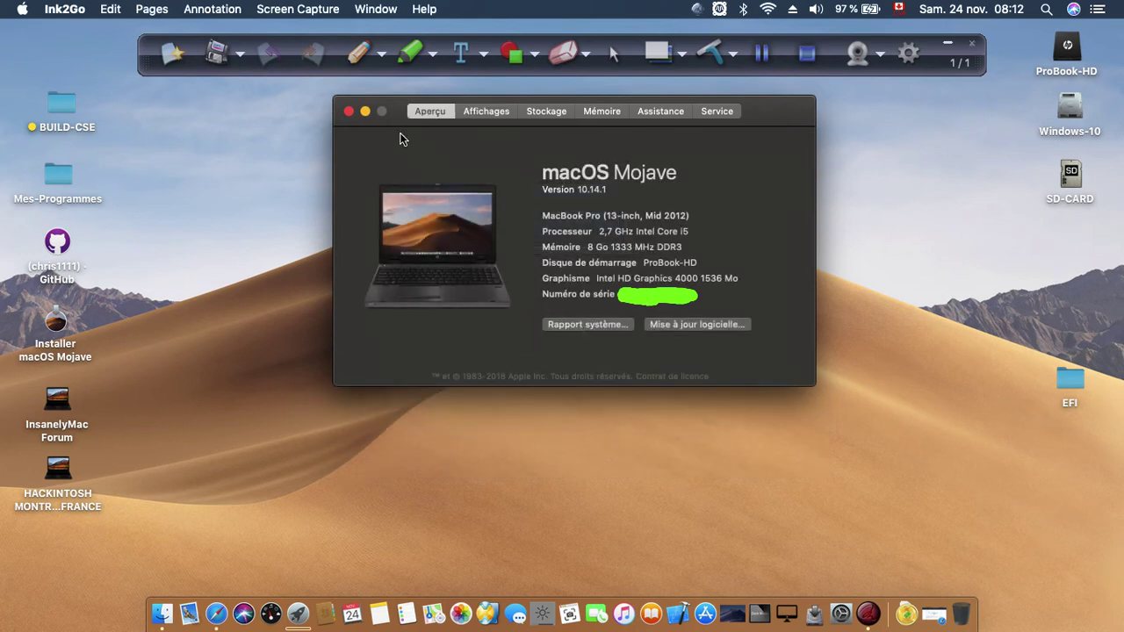
left_click(350, 111)
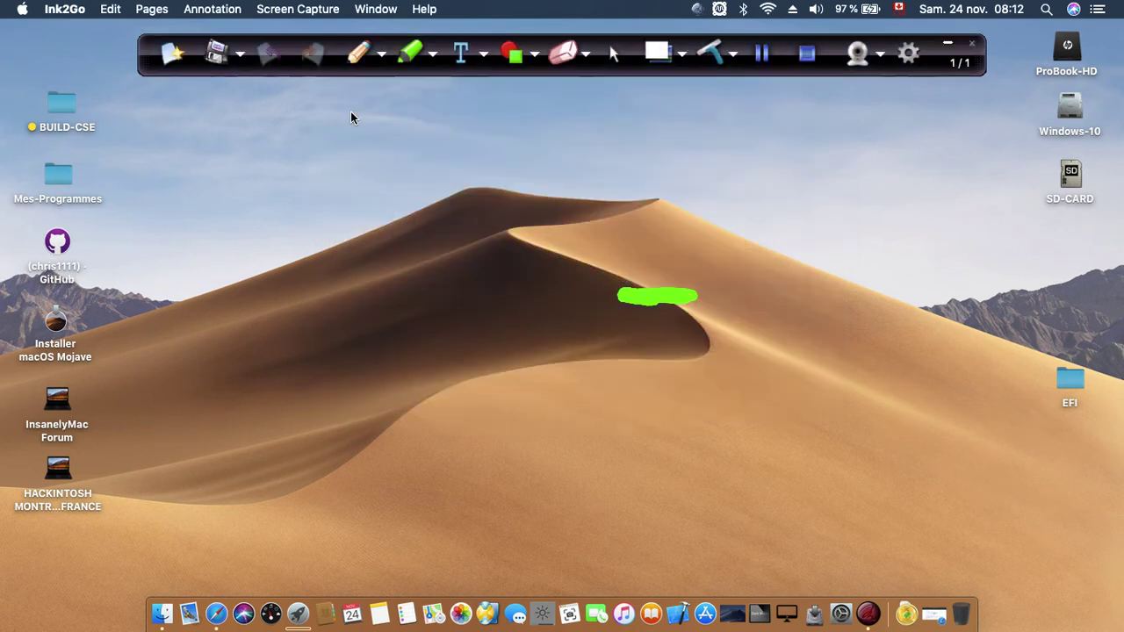
Erase the green highlighter mark from the screen, restore the normal cursor and minimize the annotation toolbar.
left_click(565, 52)
mouse_move(635, 308)
left_mouse_down()
mouse_move(647, 294)
mouse_move(624, 299)
mouse_move(654, 303)
mouse_move(647, 310)
mouse_move(654, 292)
mouse_move(699, 300)
mouse_move(657, 307)
mouse_move(674, 309)
left_mouse_up()
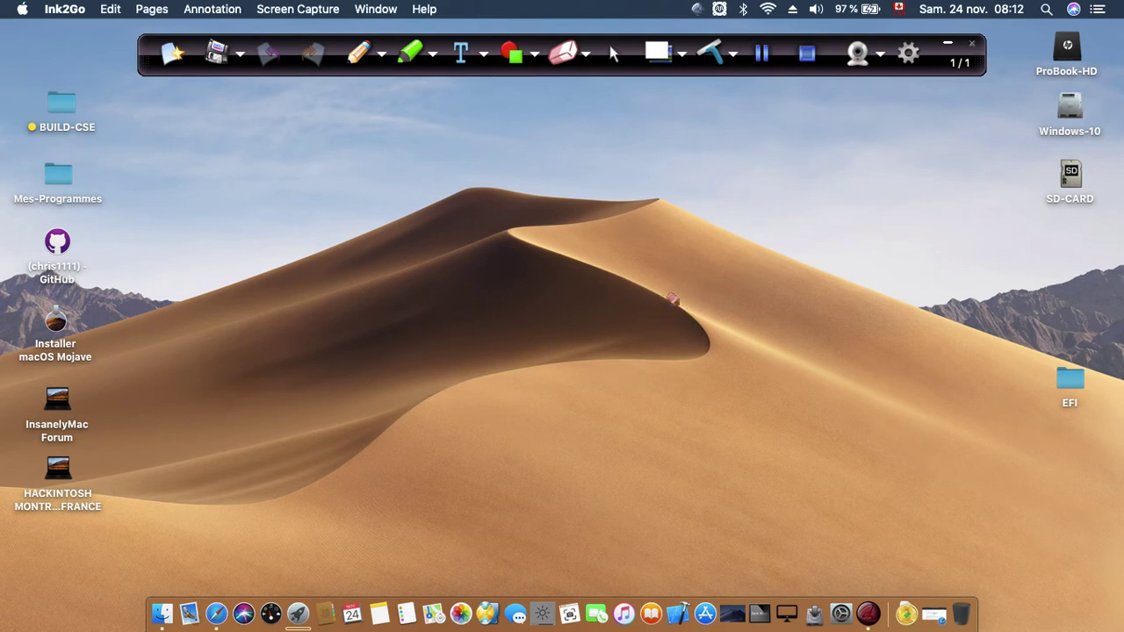
left_click(612, 53)
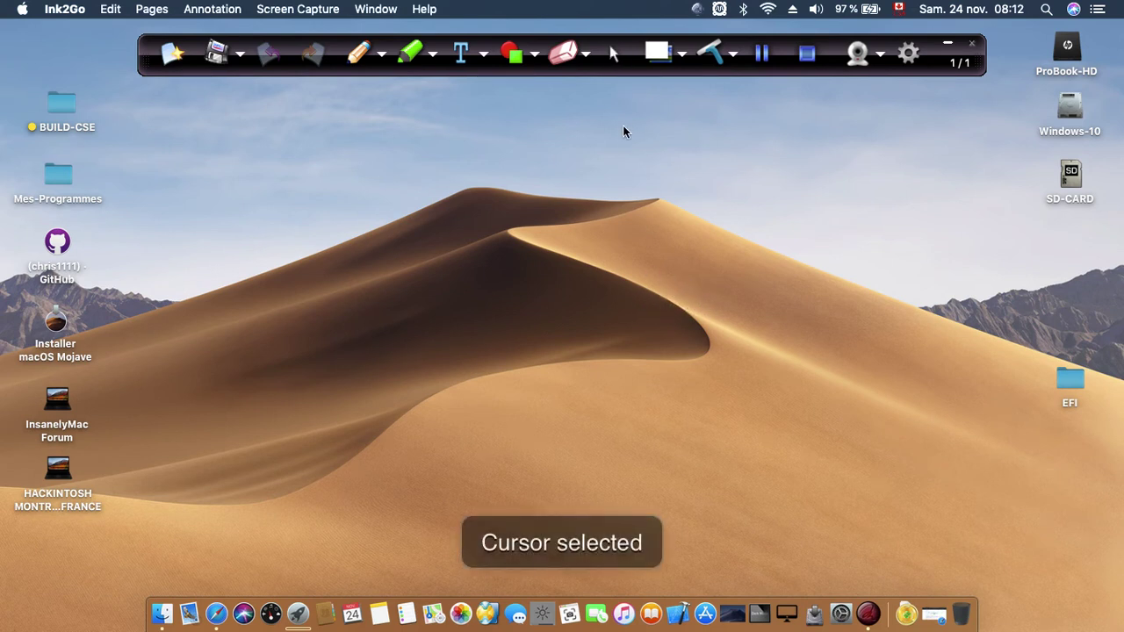
left_click(949, 45)
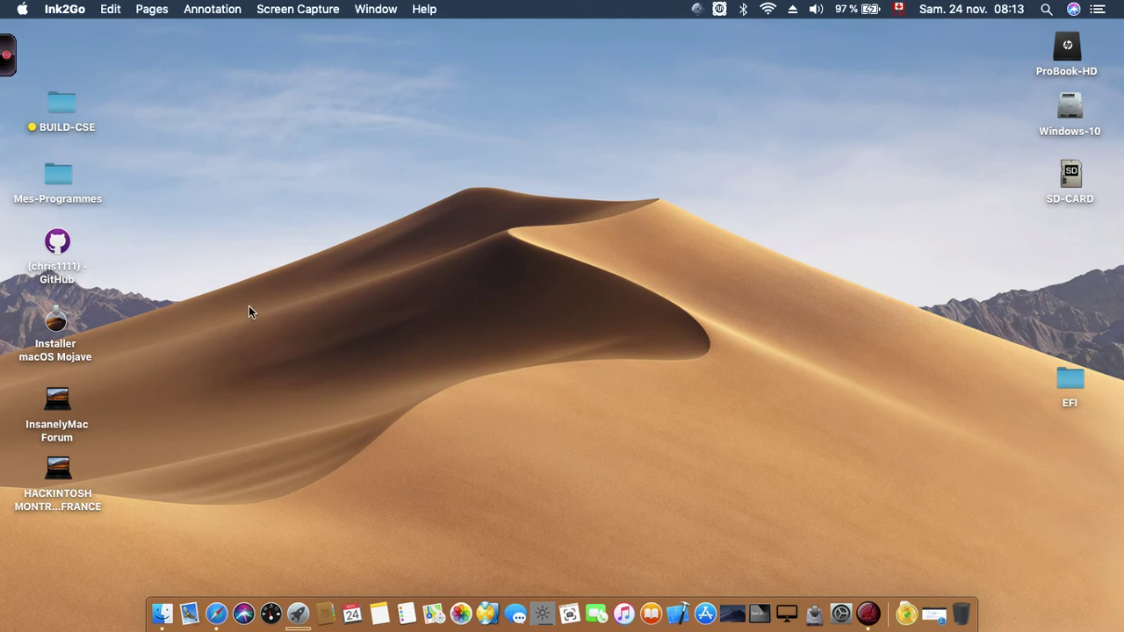
Switch to Safari and open the V2.3.1 release page of the RDM repository on GitHub.
double_click(55, 241)
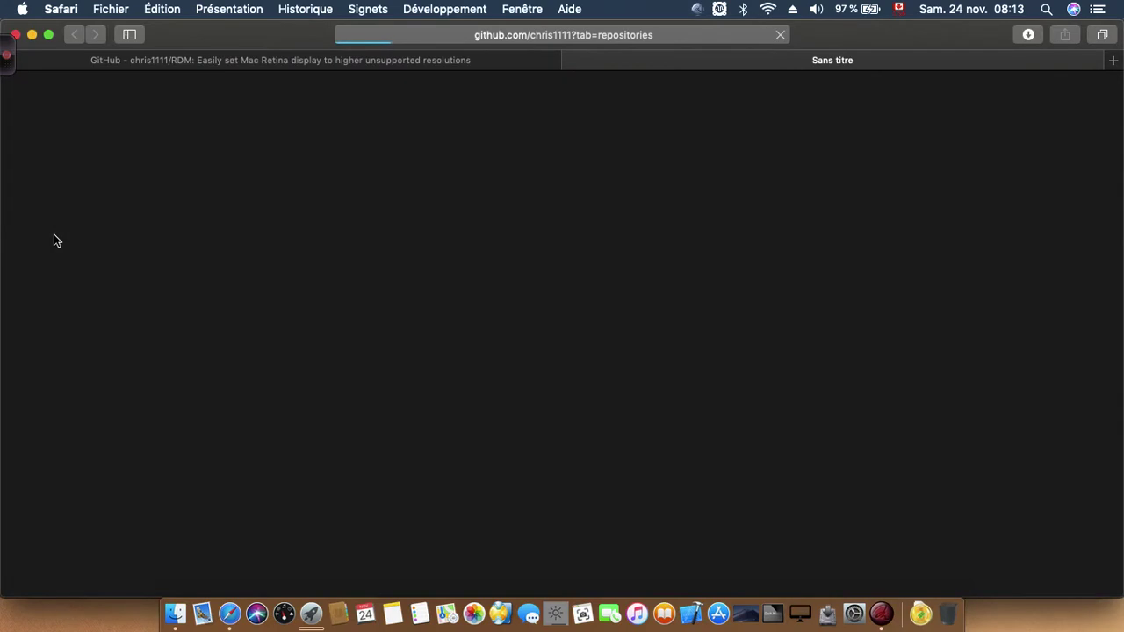
left_click(135, 62)
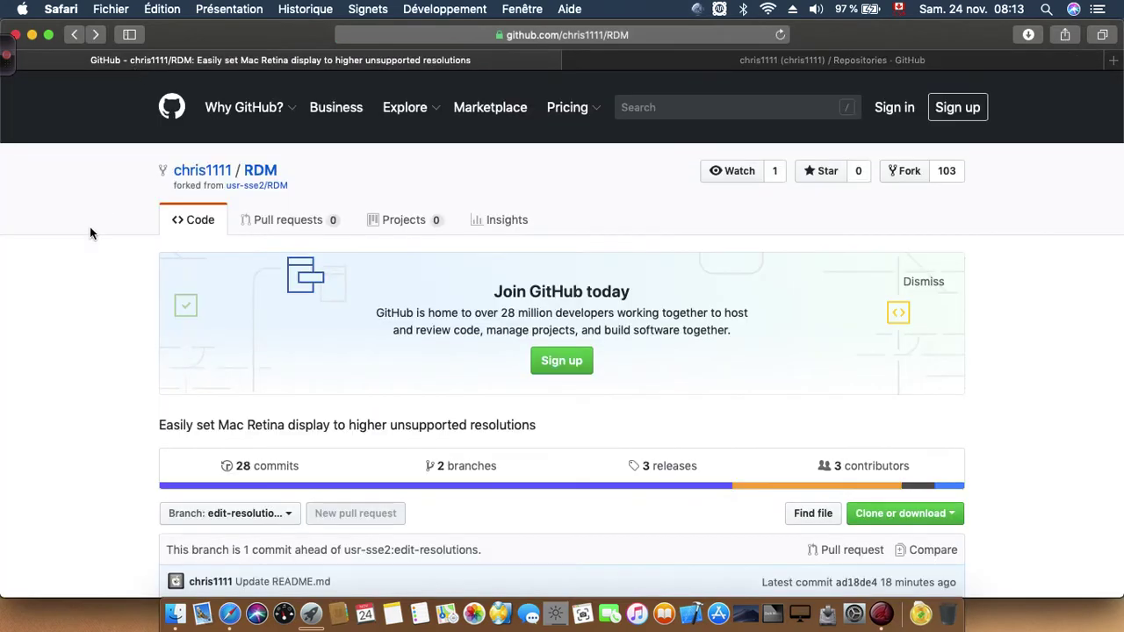
scroll(90, 229, "down", 3)
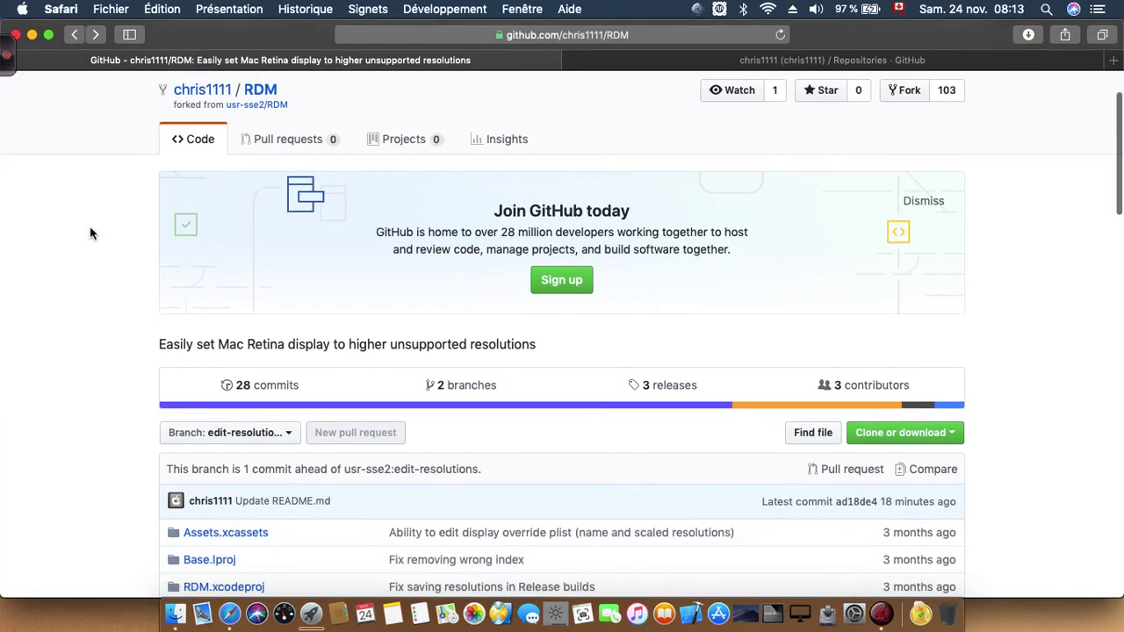
scroll(111, 304, "down", 10)
scroll(111, 304, "down", 10)
left_click(384, 429)
scroll(272, 382, "down", 5)
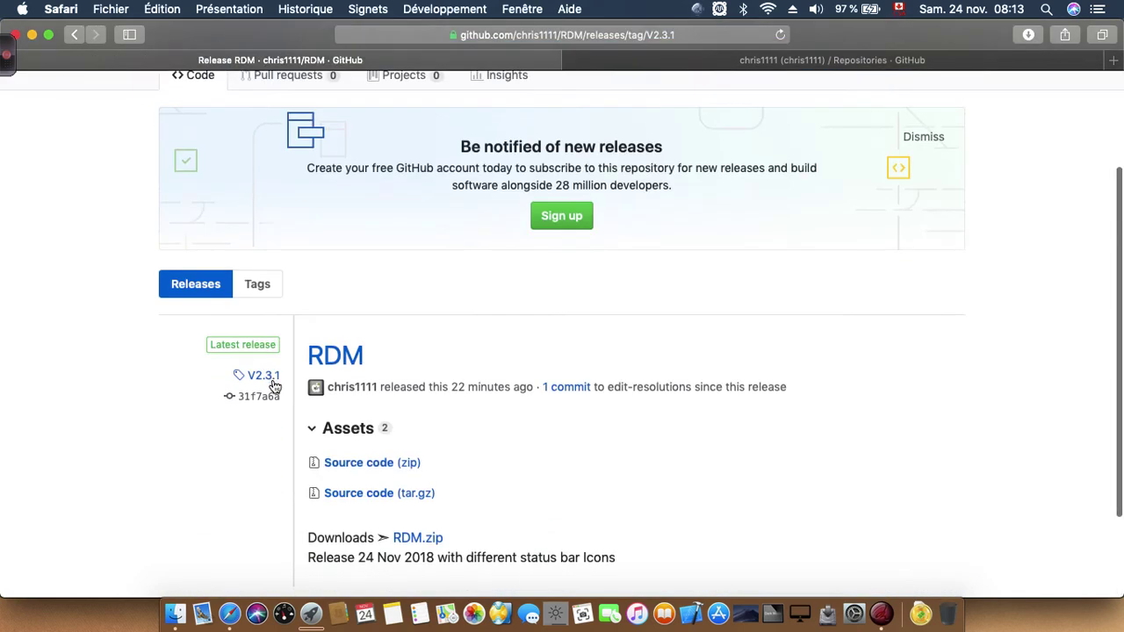
Download RDM.zip from the release page and minimize the browser window.
scroll(273, 385, "down", 3)
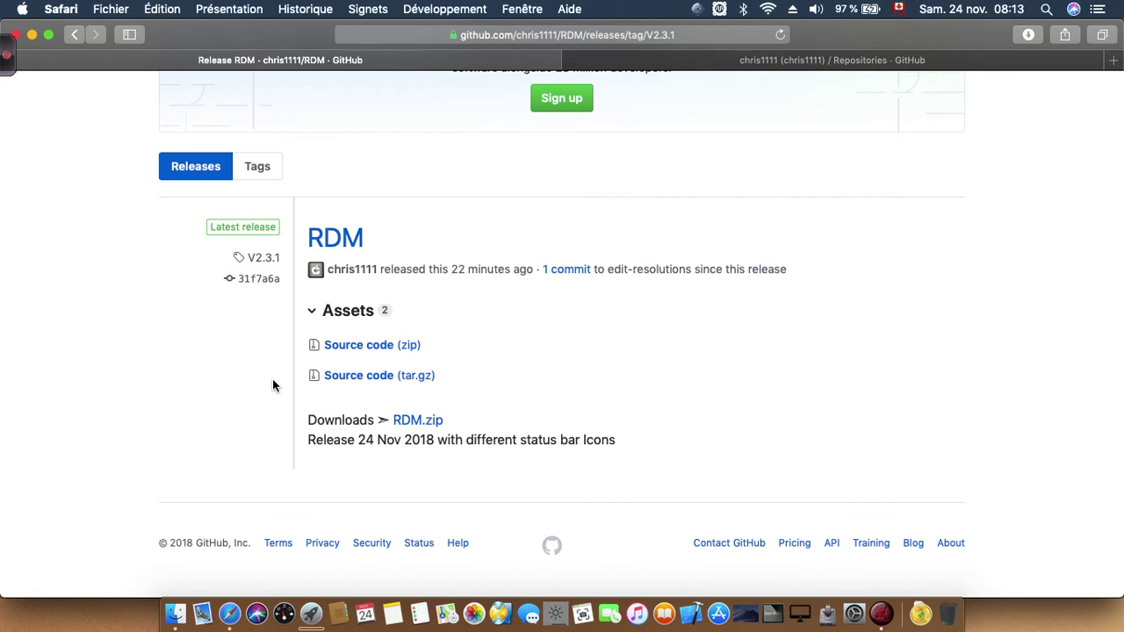
left_click(420, 421)
left_click(32, 35)
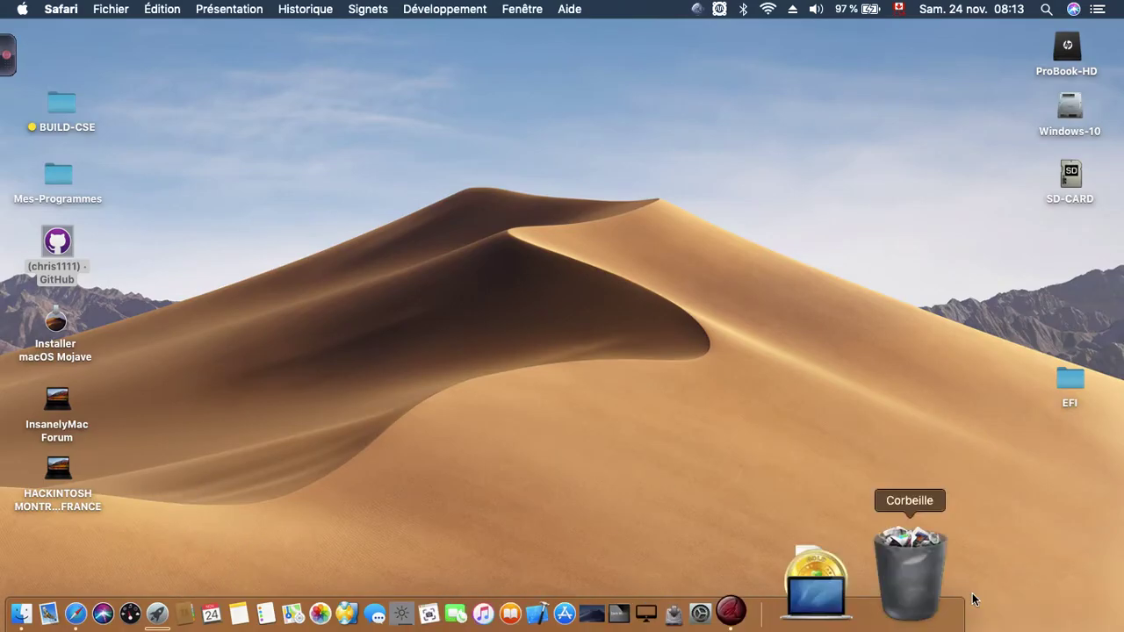
Show the downloads folder in Finder, move the RDM app into Applications and open the Applications folder.
left_click(913, 612)
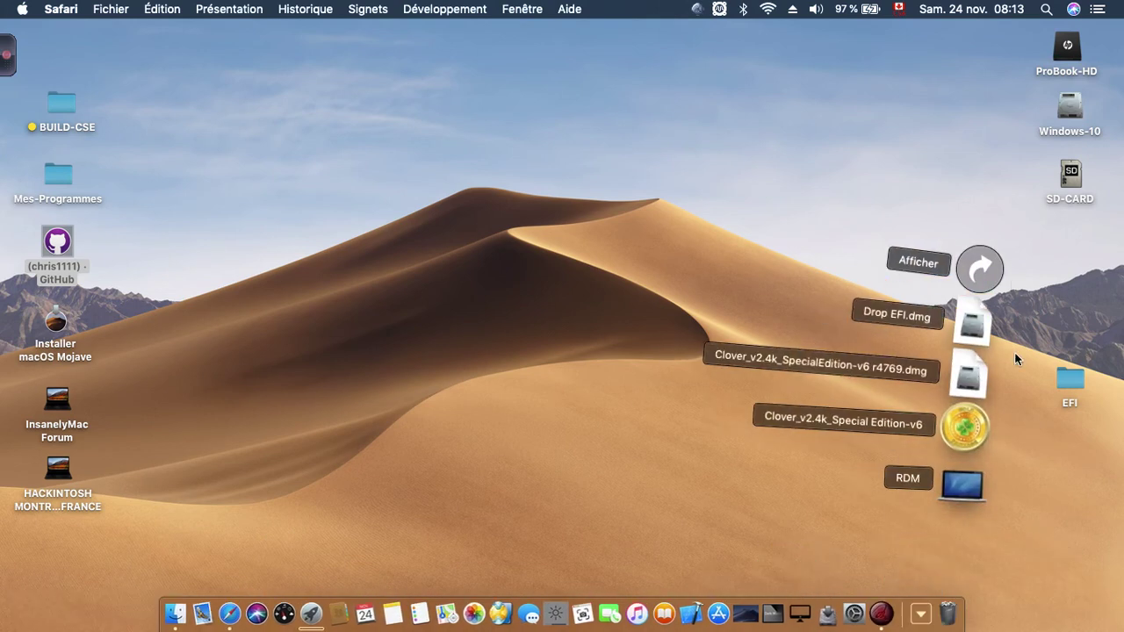
left_click(1003, 264)
left_click_drag(678, 163, 338, 200)
left_click(339, 200)
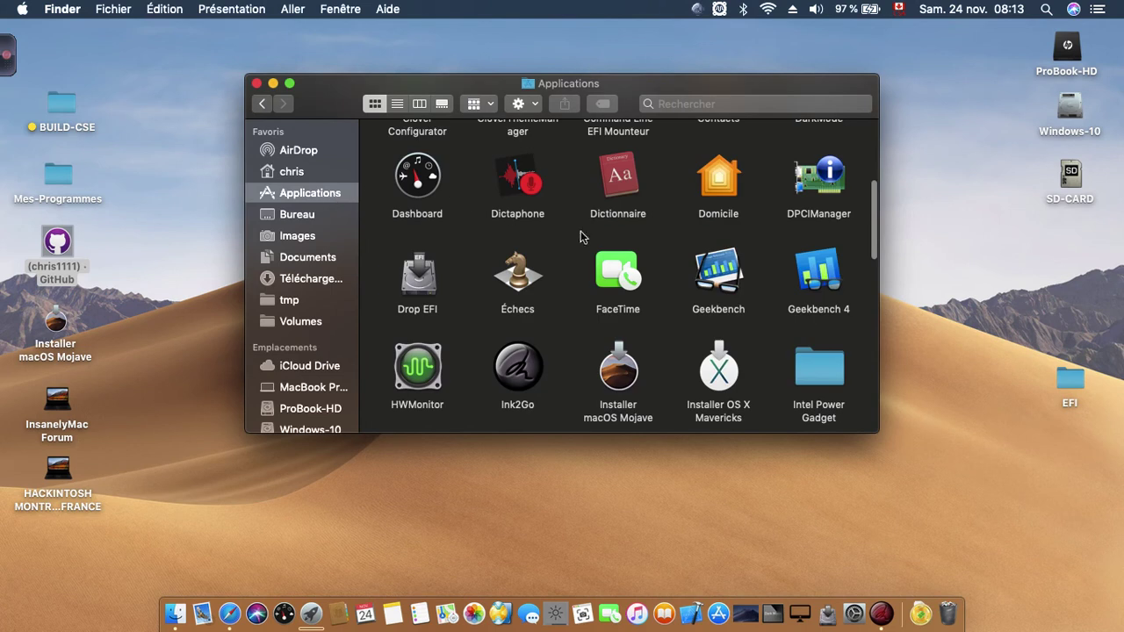
Open the current user's login items in System Preferences and move the window so the Applications folder stays visible.
left_click(853, 613)
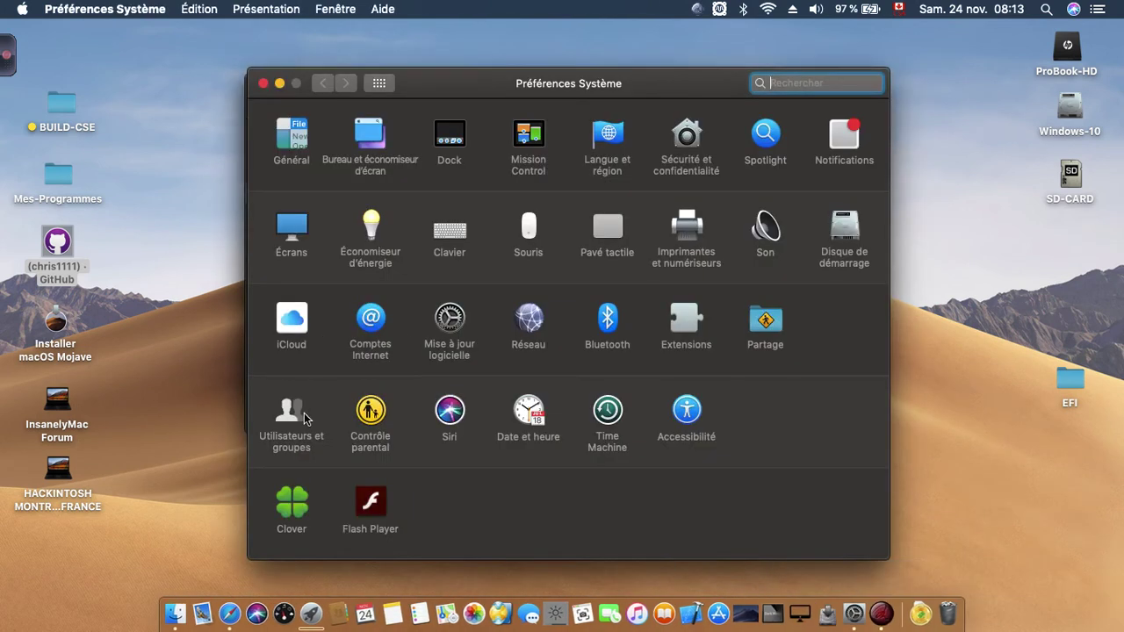
left_click(298, 413)
left_click(701, 128)
left_click_drag(676, 90, 698, 254)
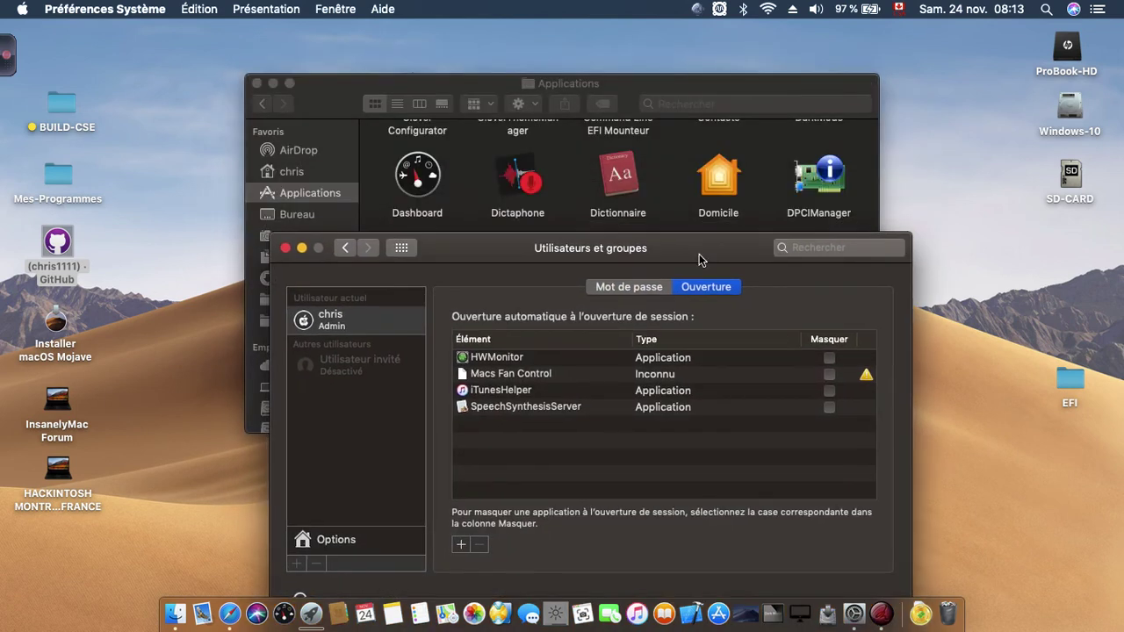
left_click_drag(483, 247, 453, 322)
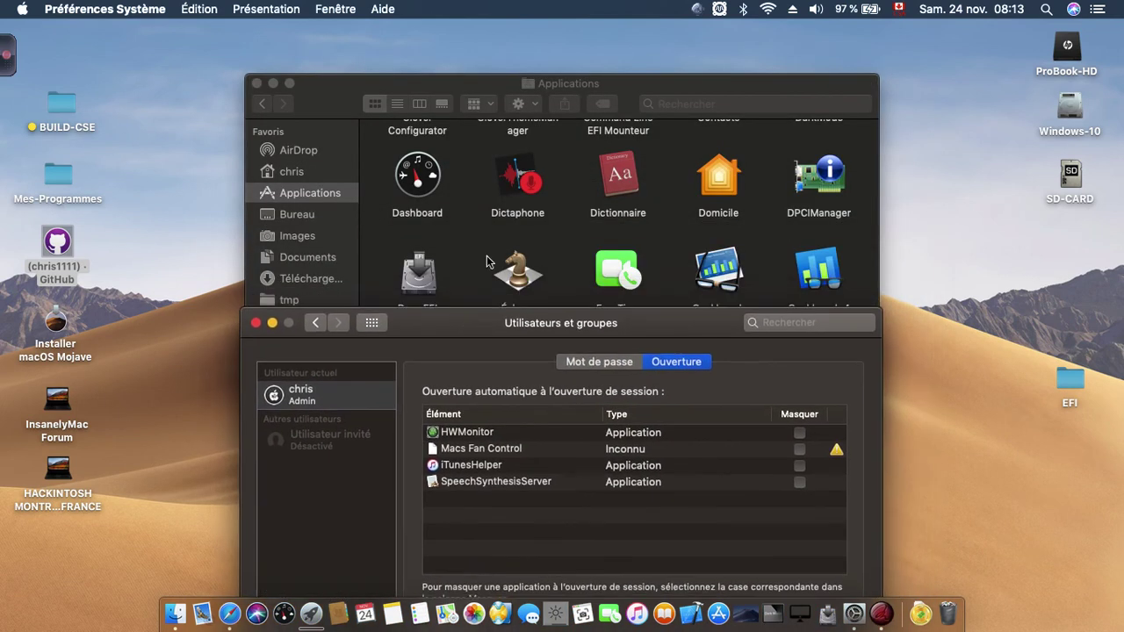
Add the RDM app from the Applications folder to the user's login items.
scroll(457, 241, "down", 5)
scroll(455, 237, "down", 10)
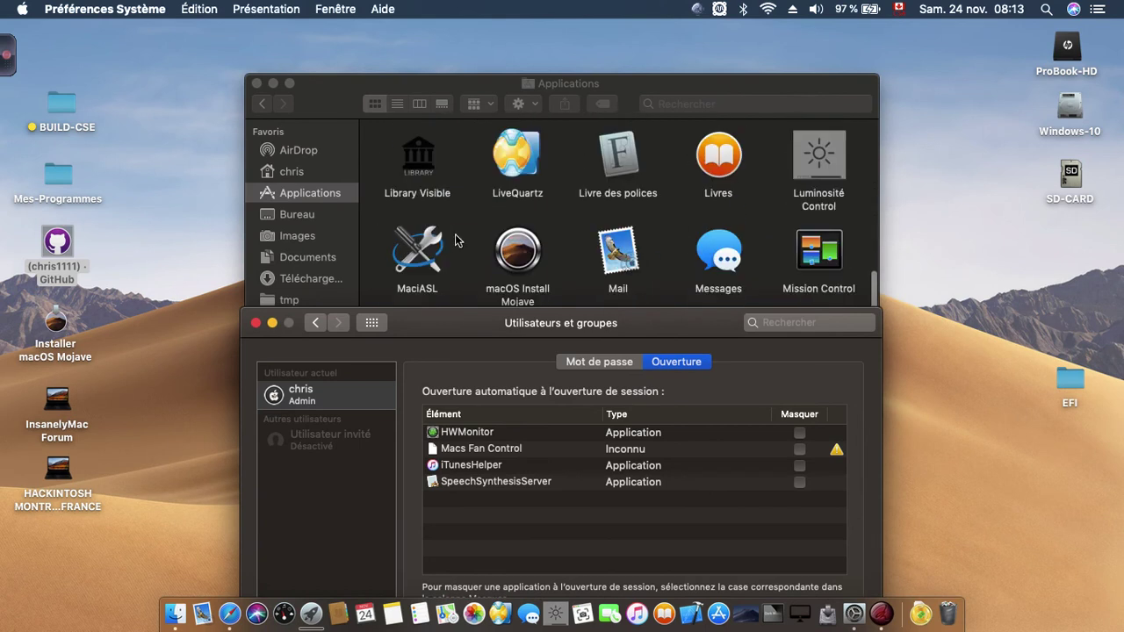
left_click_drag(811, 245, 577, 494)
left_click_drag(471, 321, 491, 193)
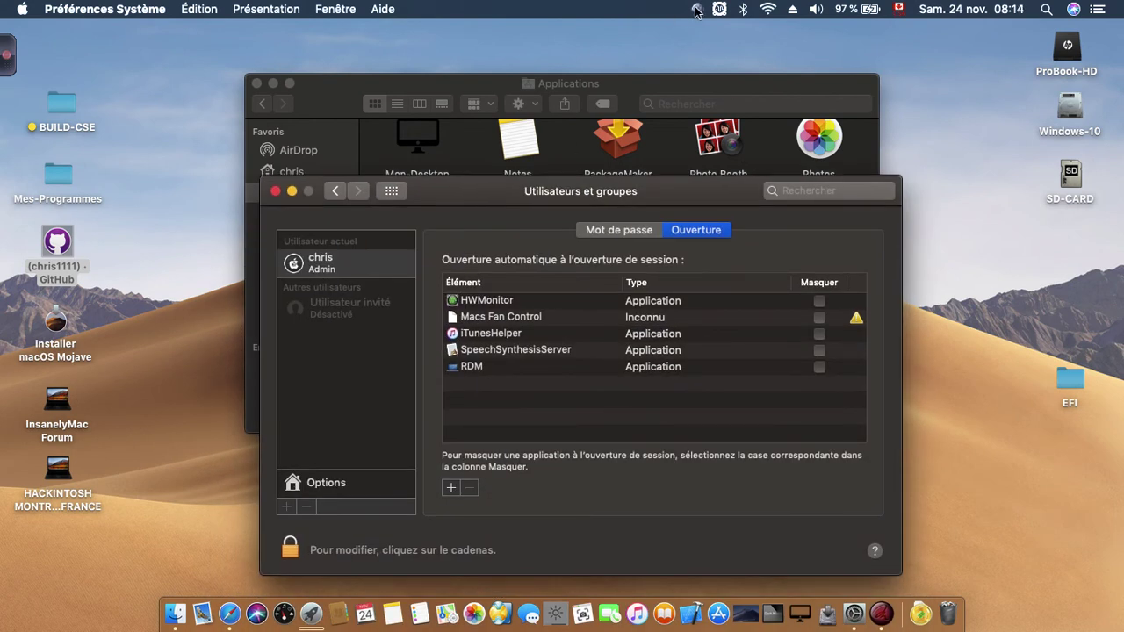
Close System Preferences, launch RDM from Applications, allow the downloaded app to open and close the Finder window.
left_click(275, 191)
left_click_drag(322, 114, 320, 124)
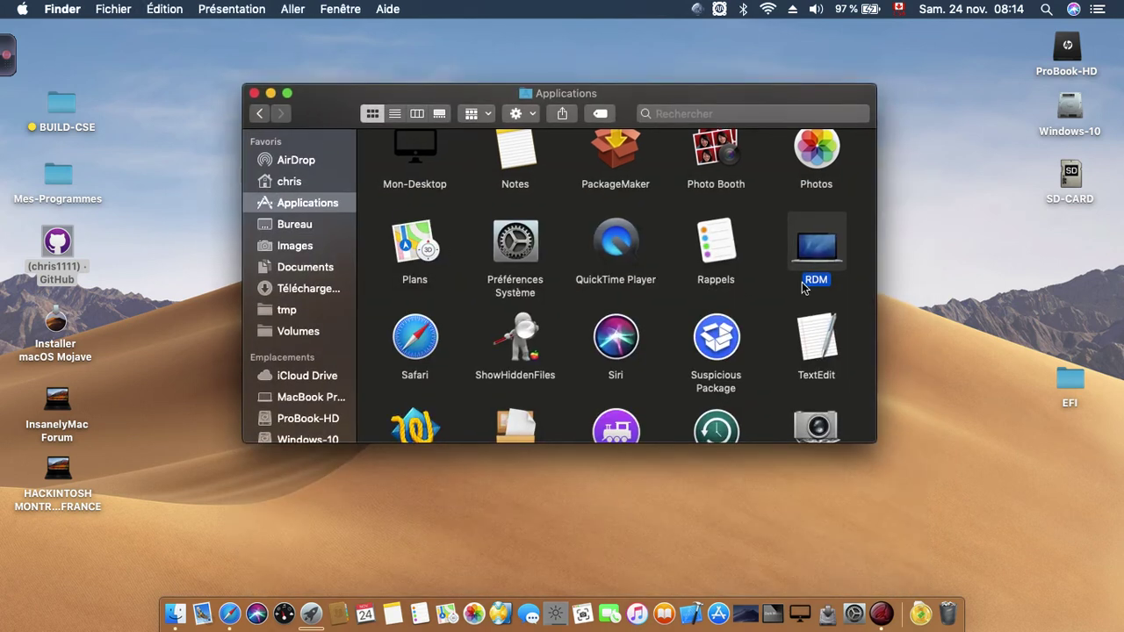
double_click(816, 253)
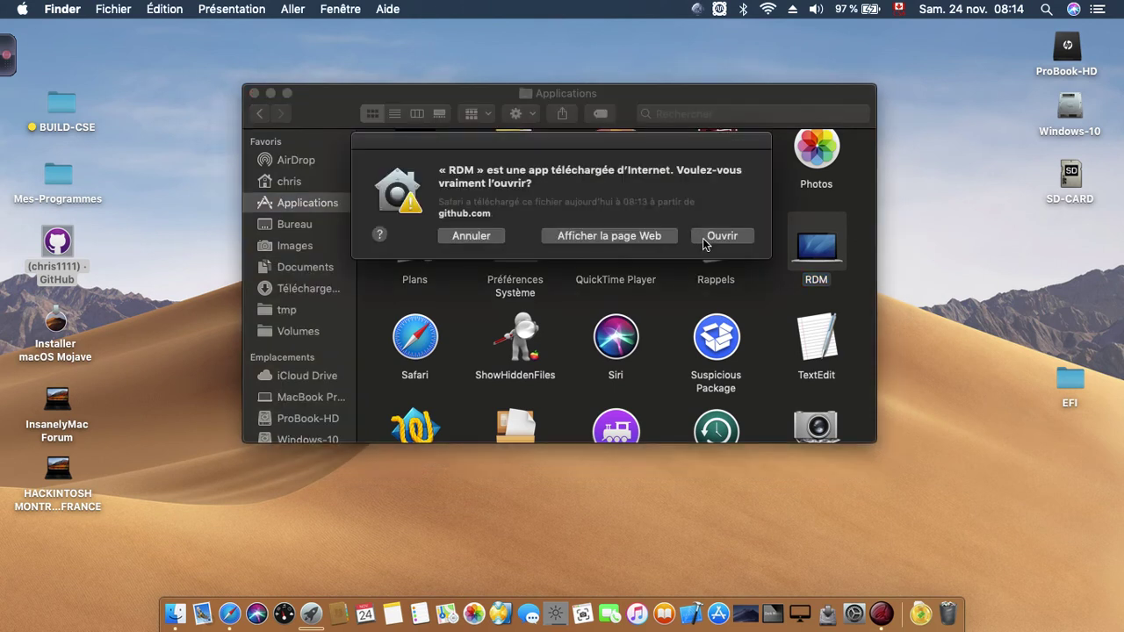
left_click(718, 241)
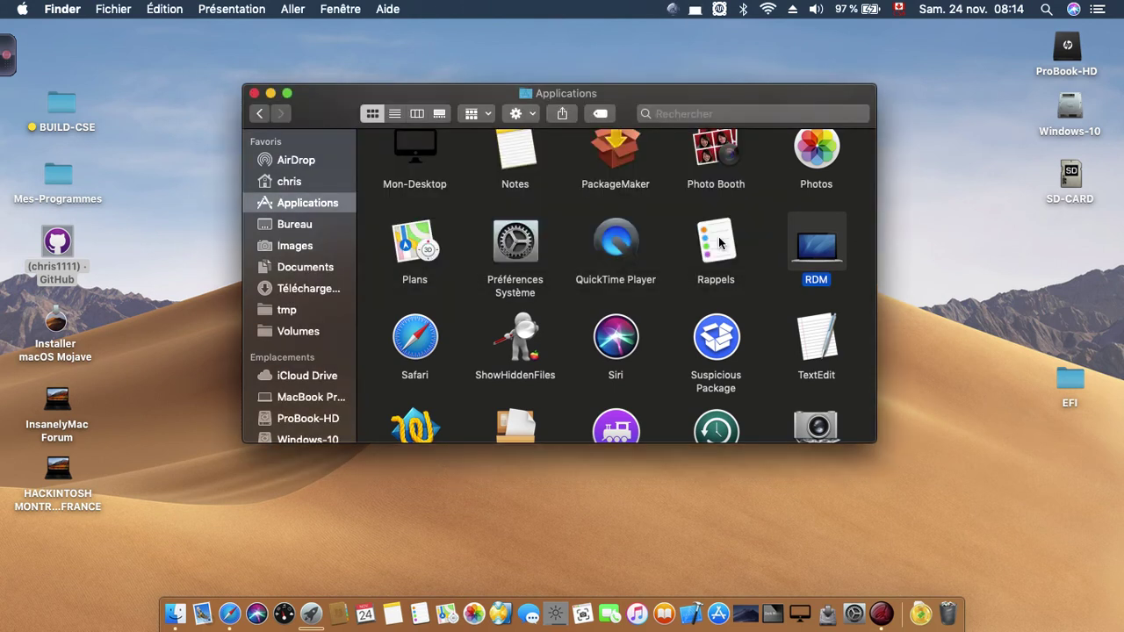
left_click(254, 93)
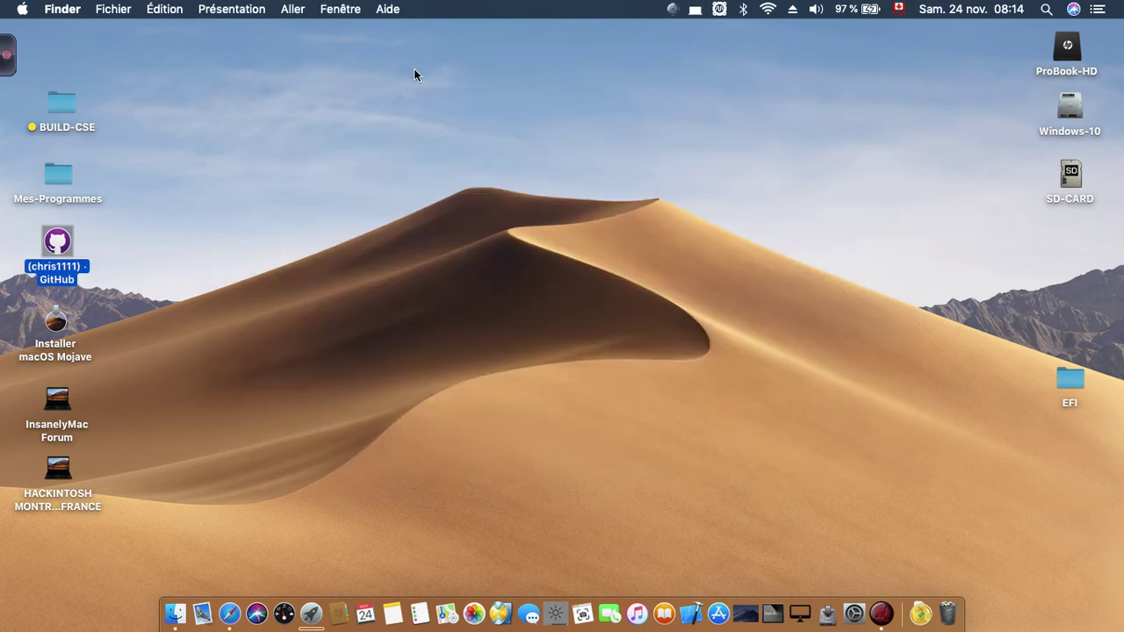
Open RDM's scaled resolutions editor for the main display and name the display HP ProBook.
left_click(695, 11)
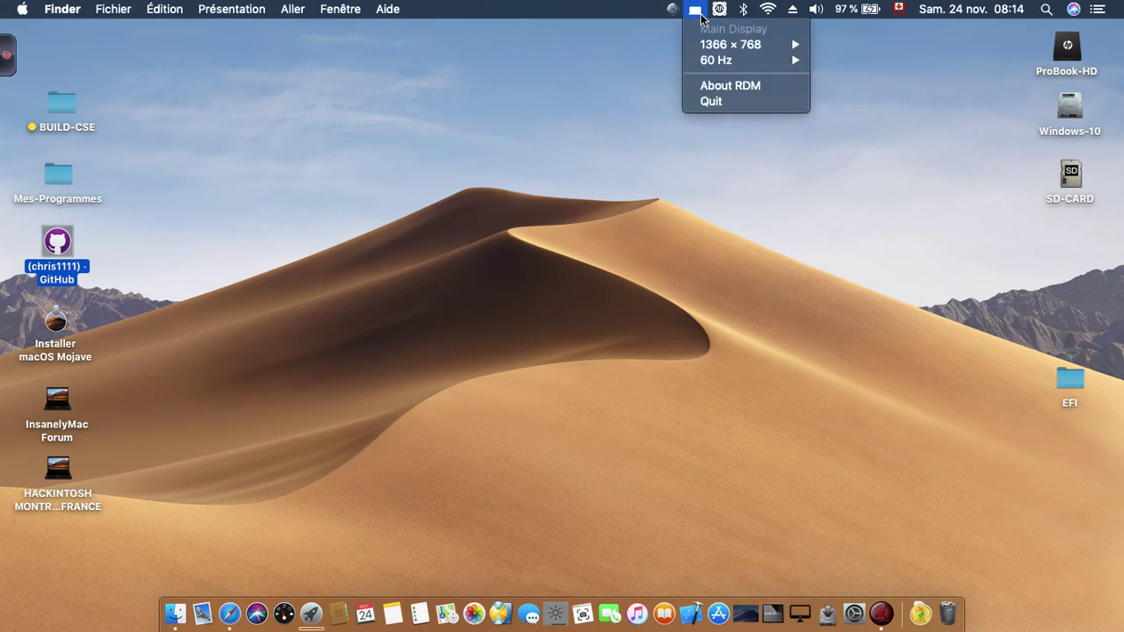
mouse_move(717, 44)
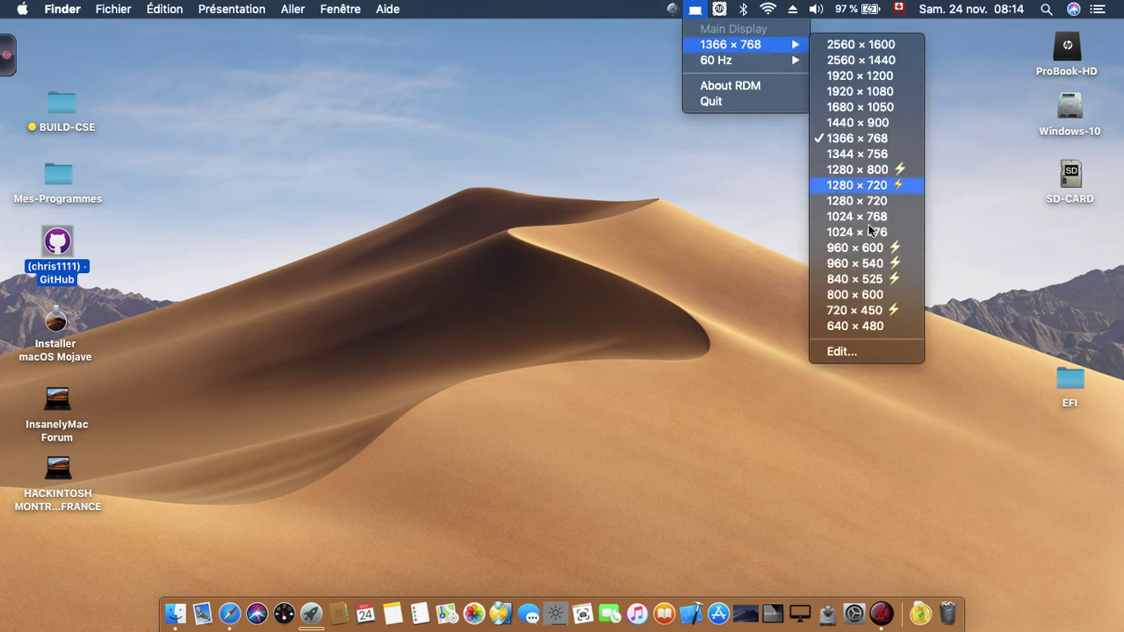
left_click(834, 349)
left_click_drag(389, 278, 553, 186)
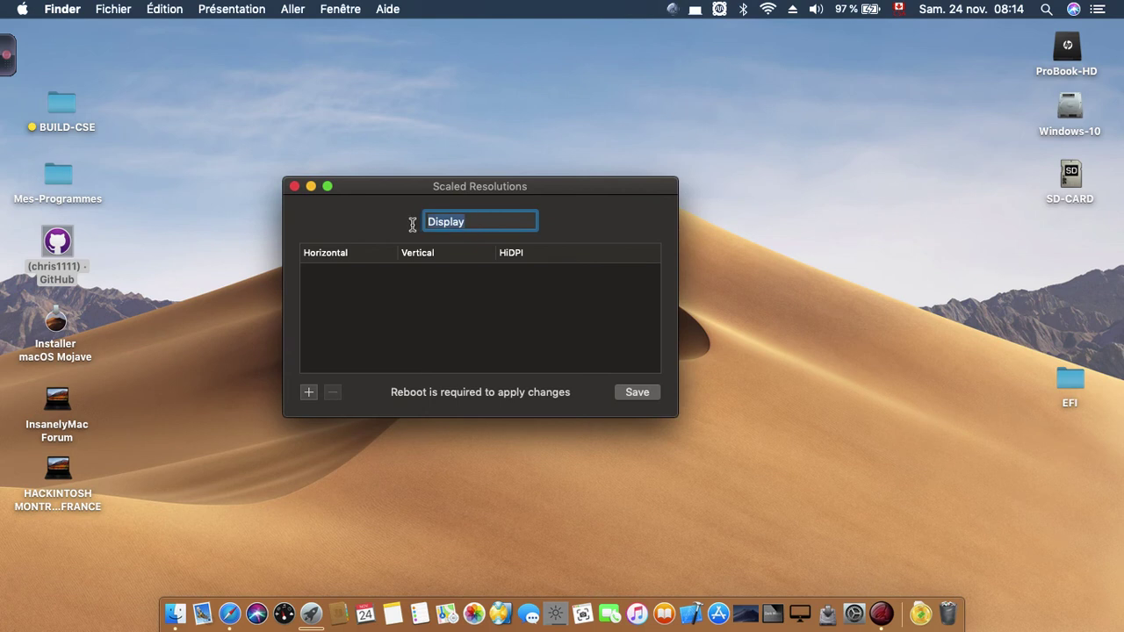
key("BackSpace")
type("HP ProBook")
Add a scaled resolution of 1600 horizontal by 900 vertical without HiDPI.
left_click(308, 393)
double_click(325, 271)
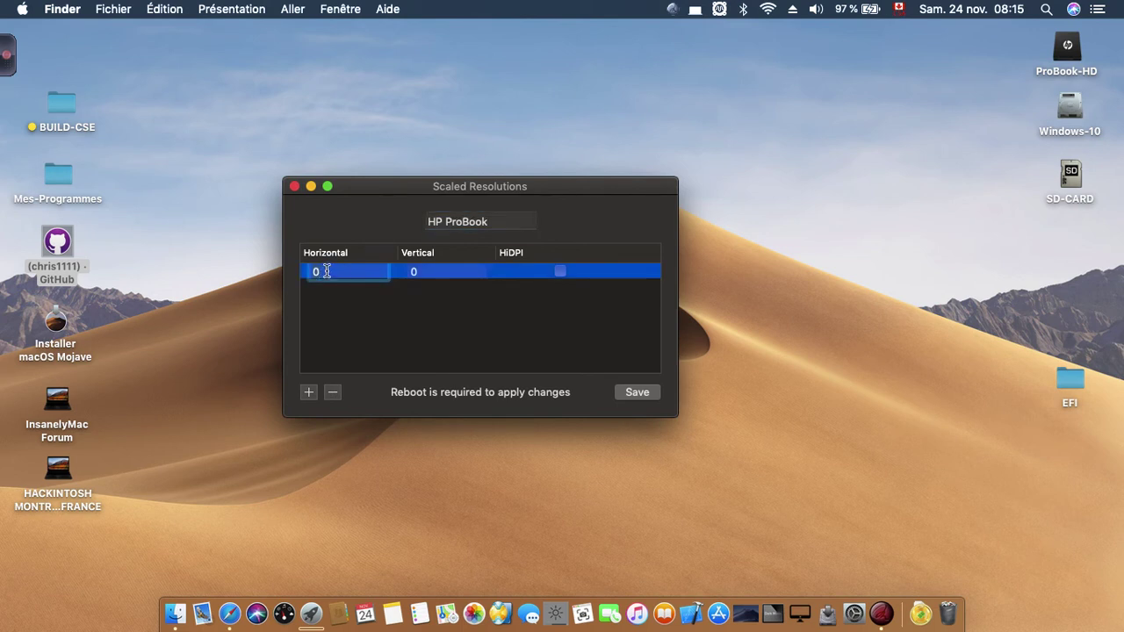
key("BackSpace")
type("1 600")
left_click(339, 316)
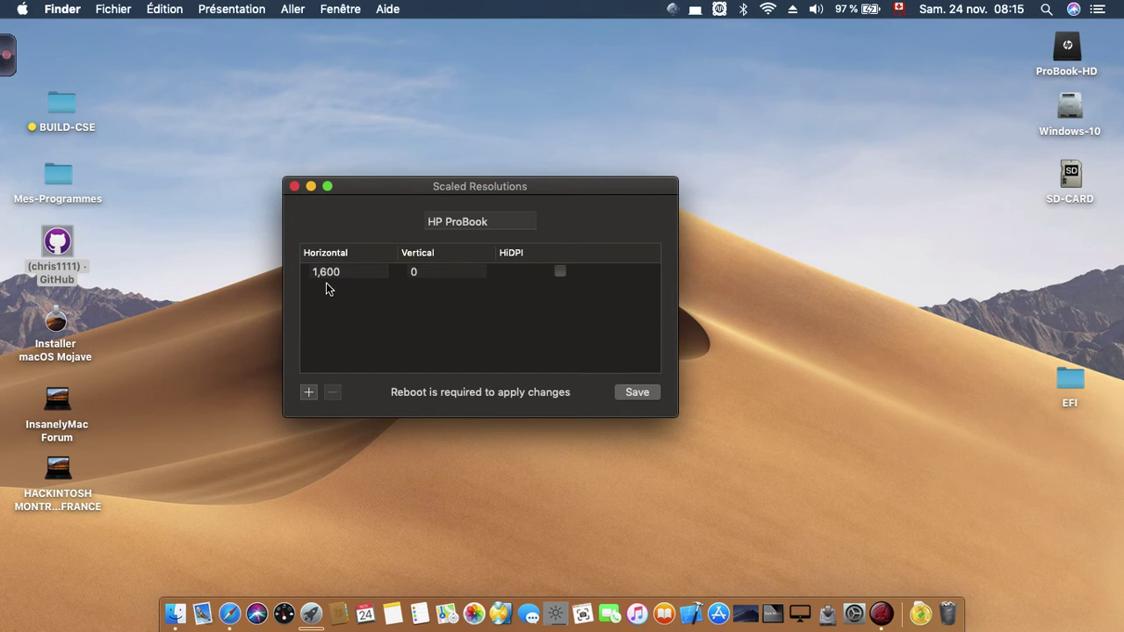
left_click_drag(413, 190, 429, 186)
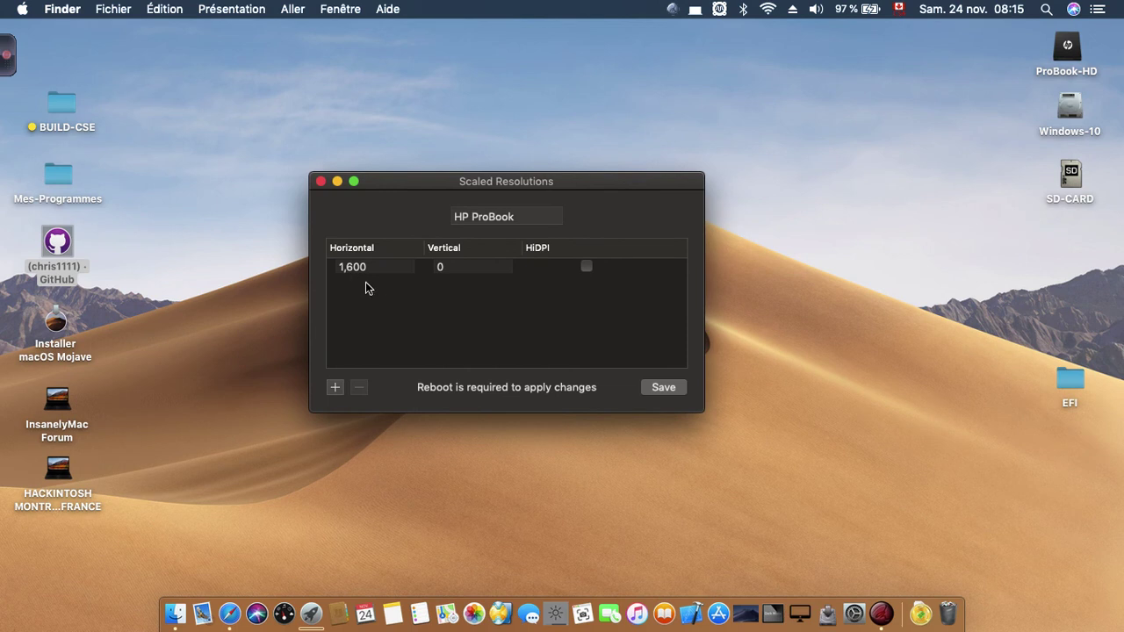
left_click(444, 271)
left_click(444, 269)
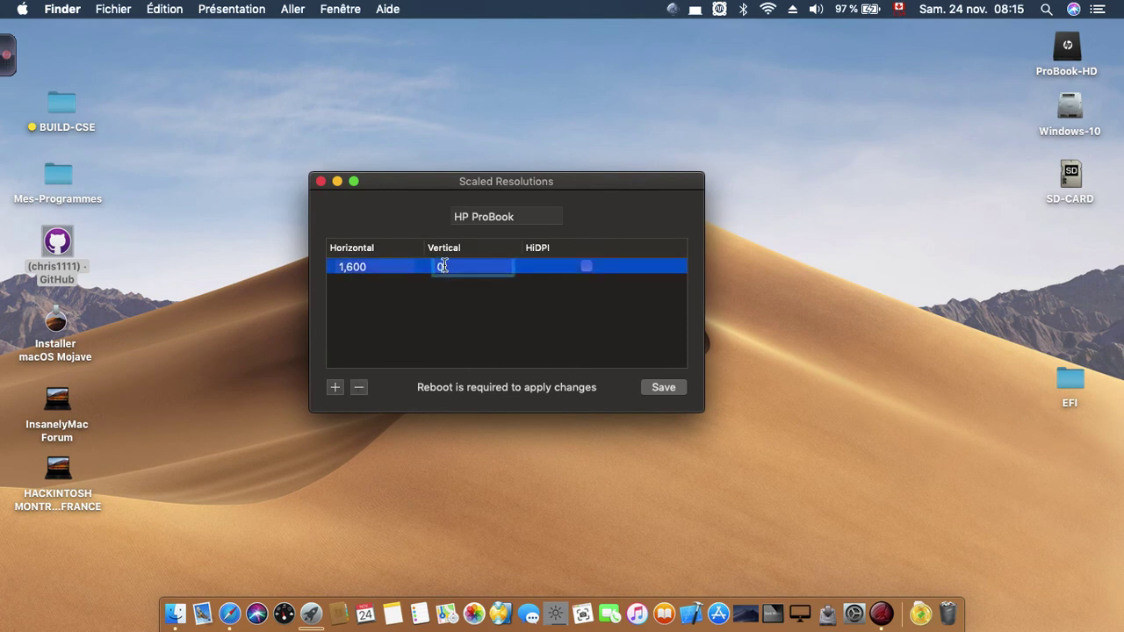
key("BackSpace")
type("9")
left_click(413, 318)
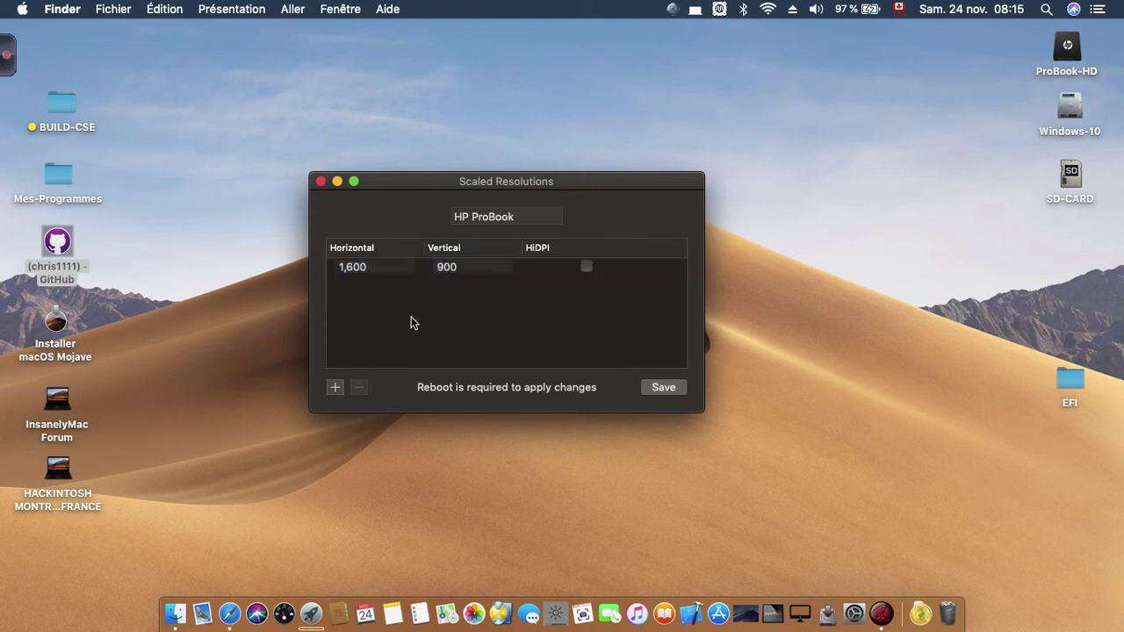
Add a second scaled resolution of 3200 horizontal by 1800 vertical without HiDPI.
left_click(334, 388)
left_click(356, 287)
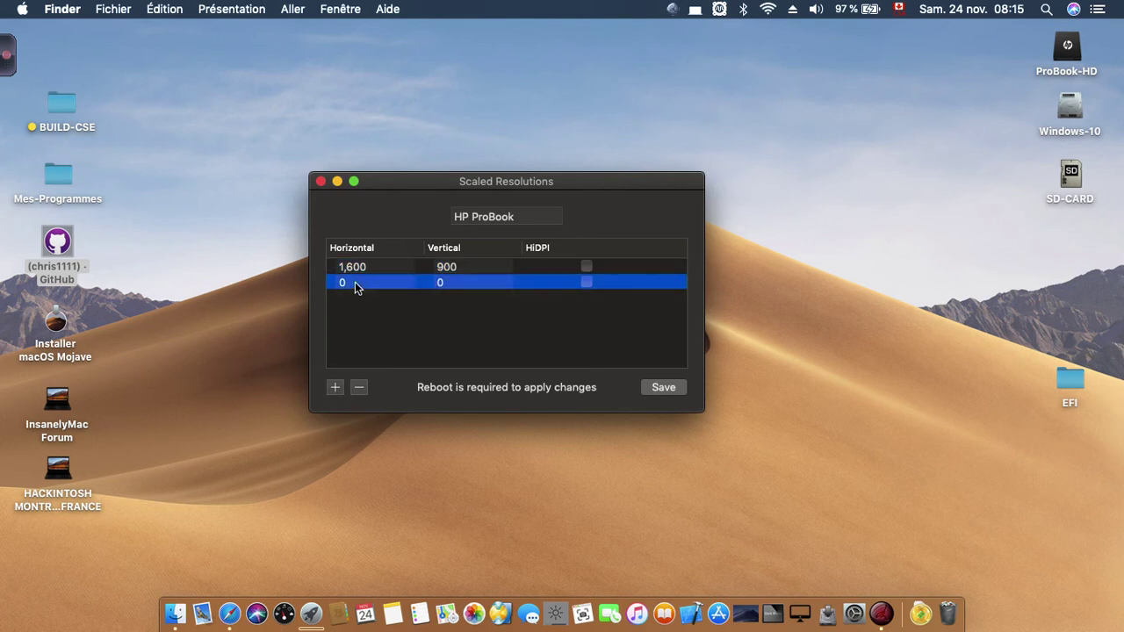
double_click(343, 282)
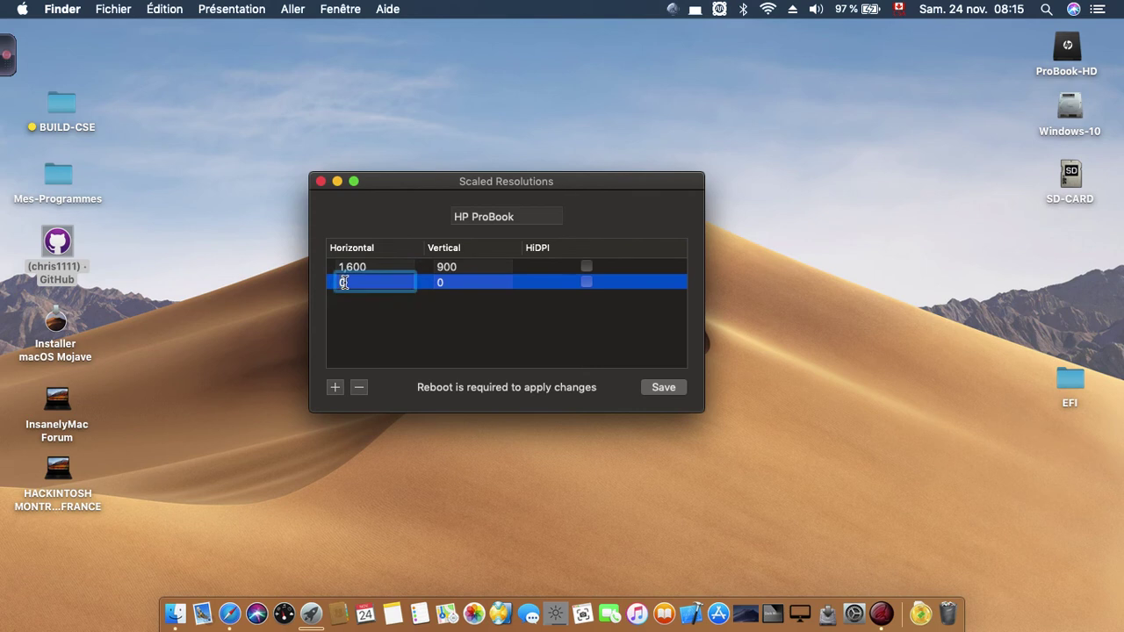
key("BackSpace")
type("3 200")
left_click(422, 325)
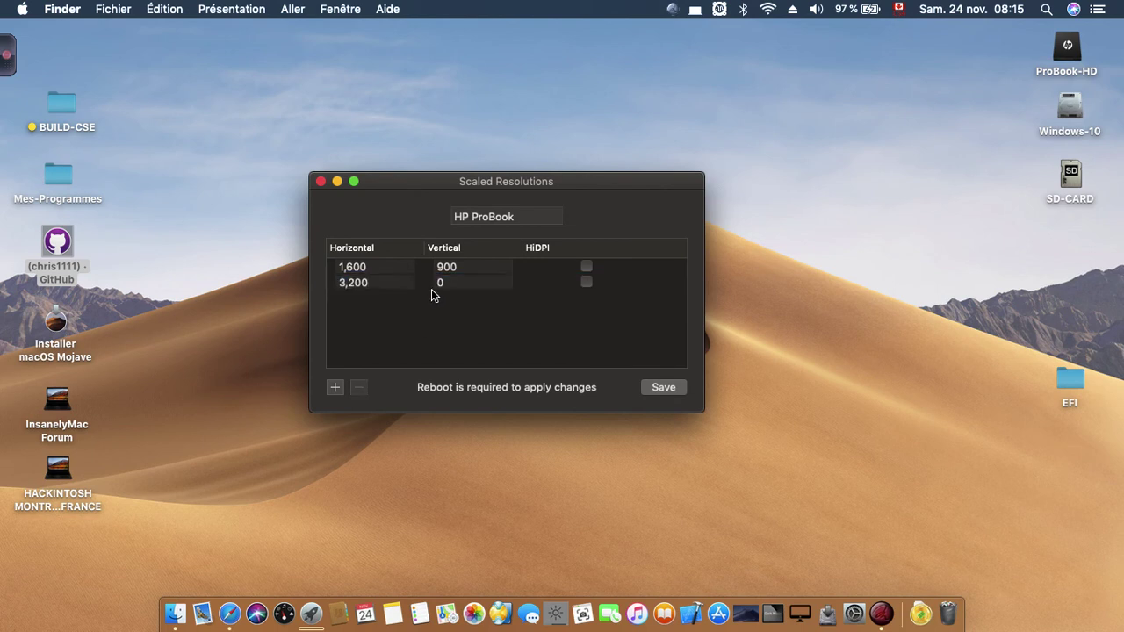
left_click(439, 281)
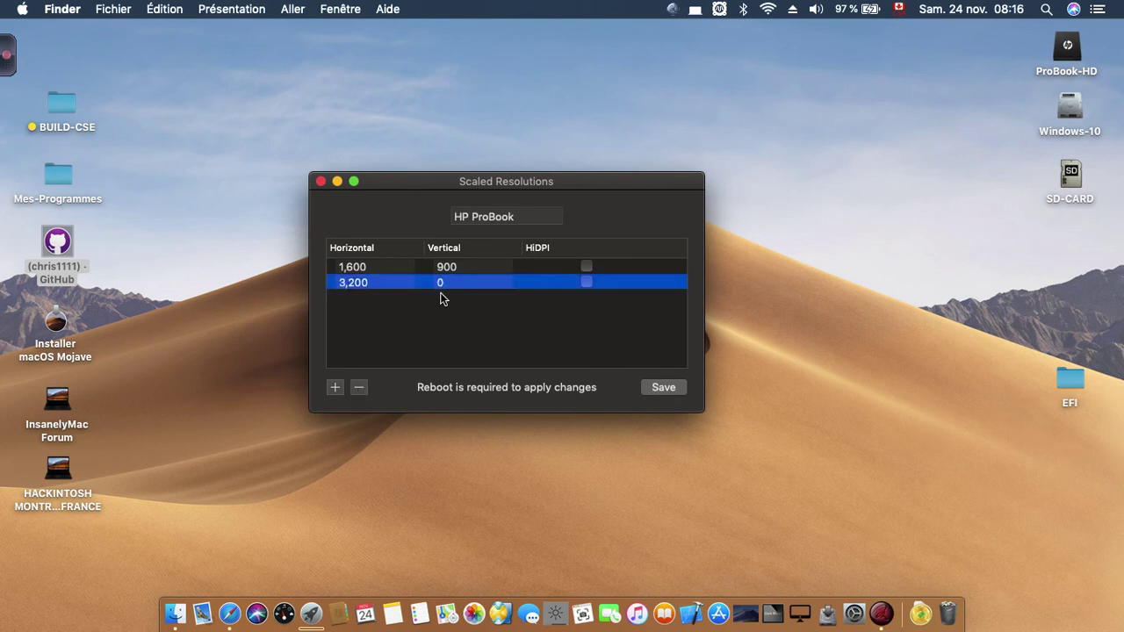
left_click(445, 284)
key("BackSpace")
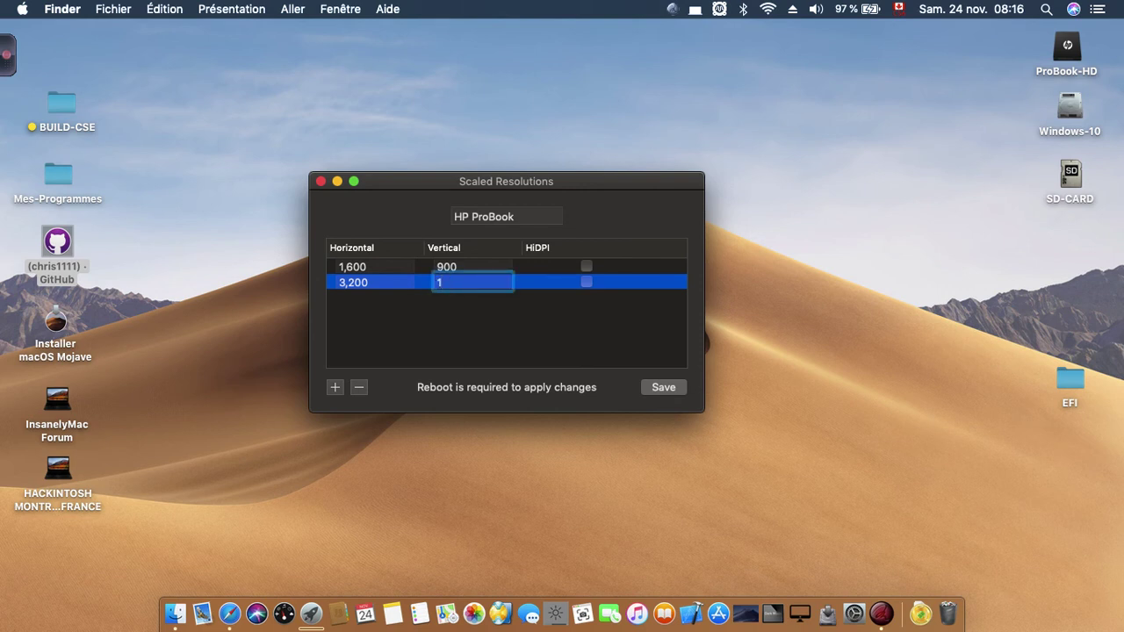
type("1 800")
left_click(443, 333)
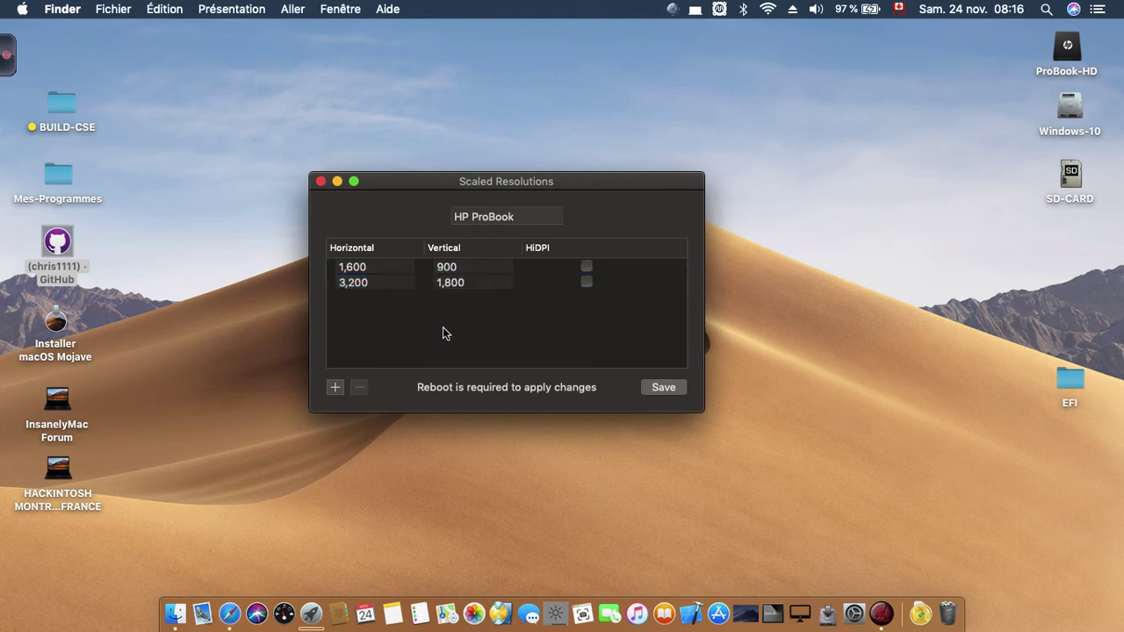
Enable HiDPI for the 1600 by 900 resolution and save the scaled resolutions, authorizing the change with the account password.
left_click(587, 268)
left_click_drag(597, 182, 625, 80)
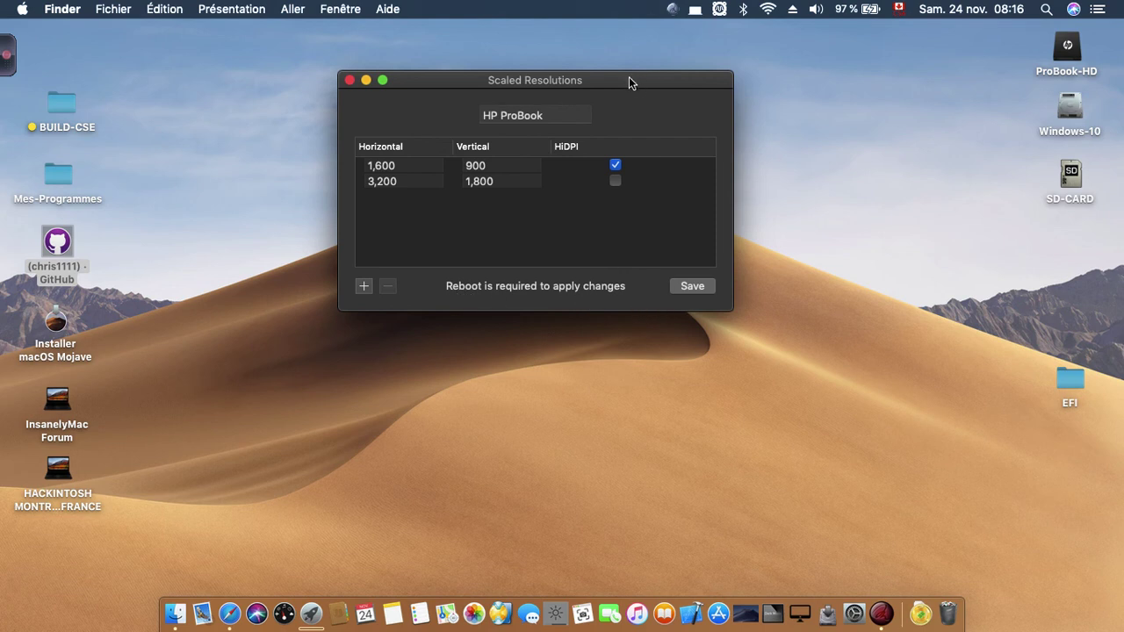
left_click_drag(630, 82, 634, 76)
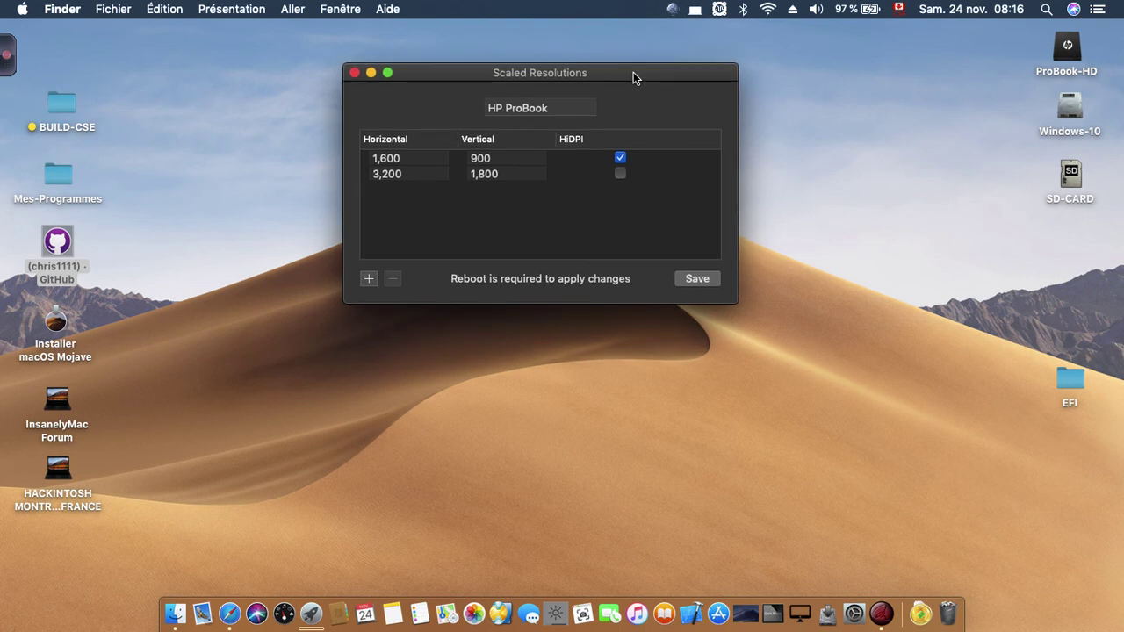
left_click(706, 280)
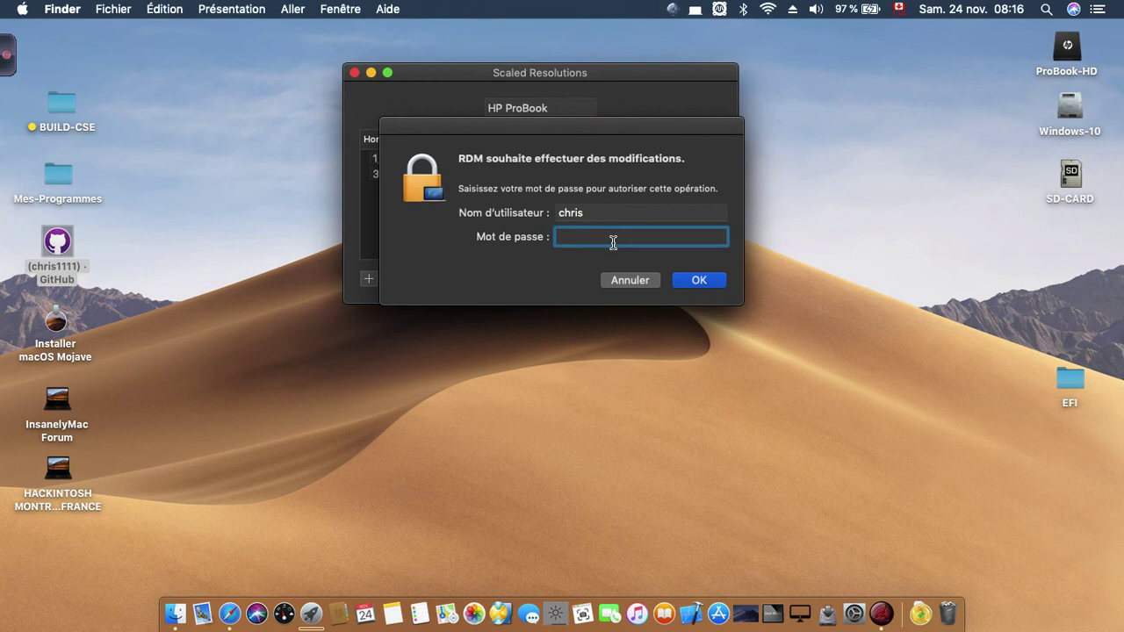
type("•••••••")
key("Return")
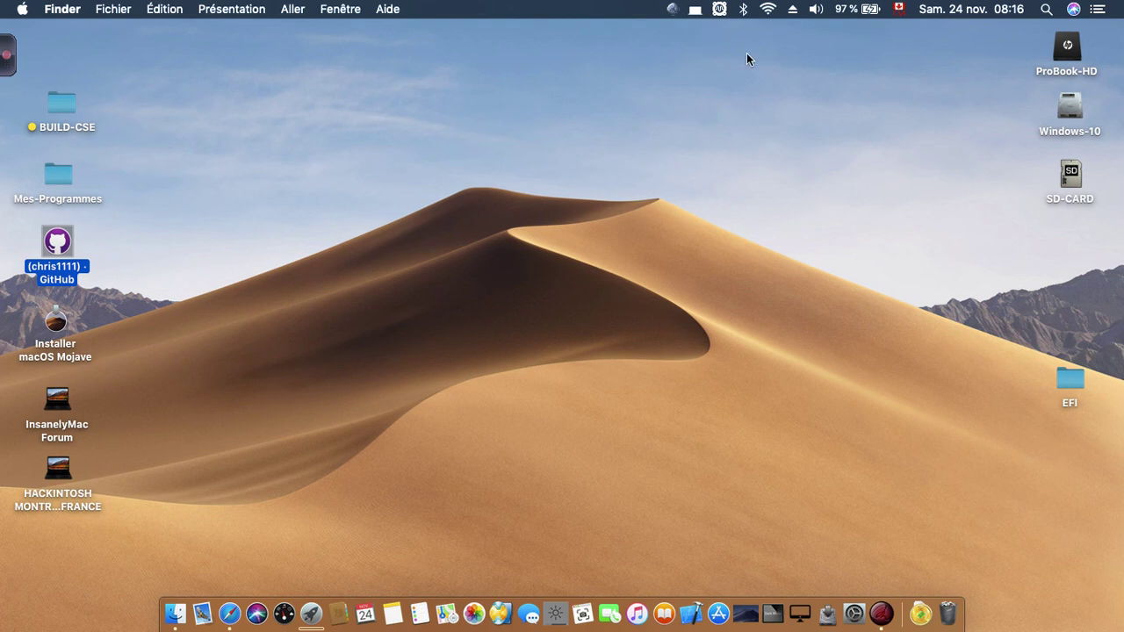
Review the resolutions RDM offers for the main display, including both 1600 × 900 entries, without choosing one.
left_click(7, 54)
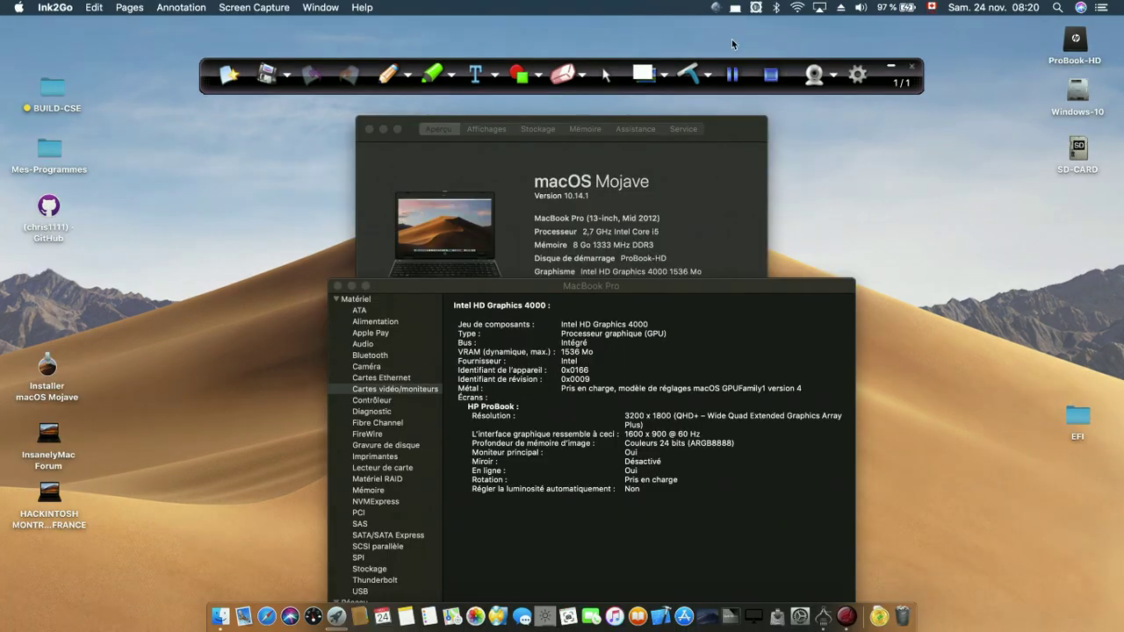
left_click(734, 8)
mouse_move(749, 42)
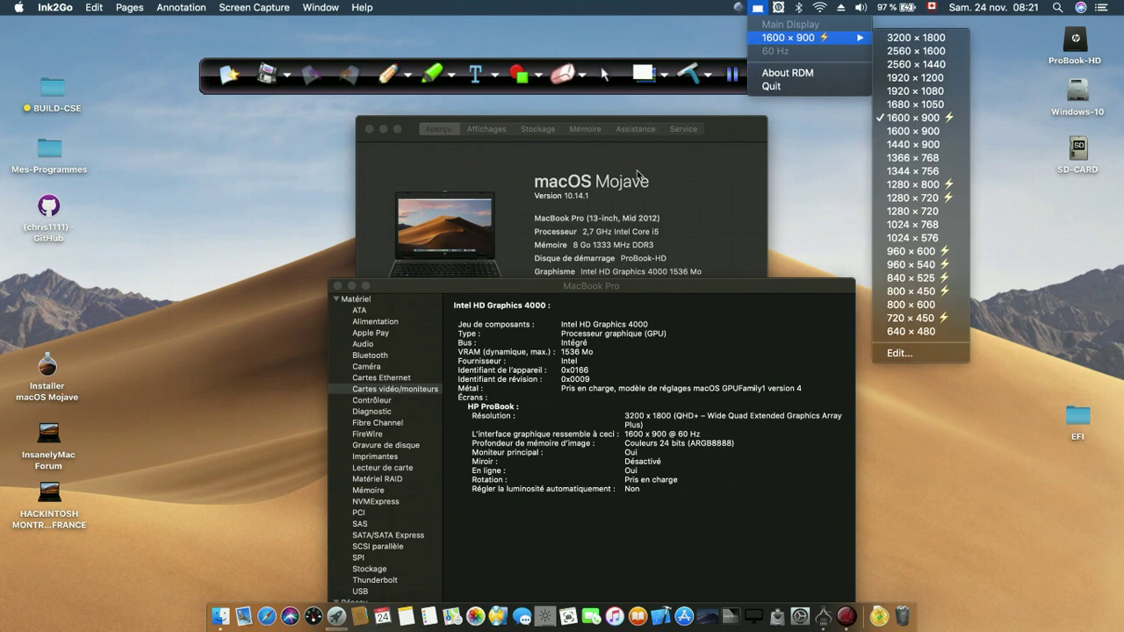
left_click(842, 190)
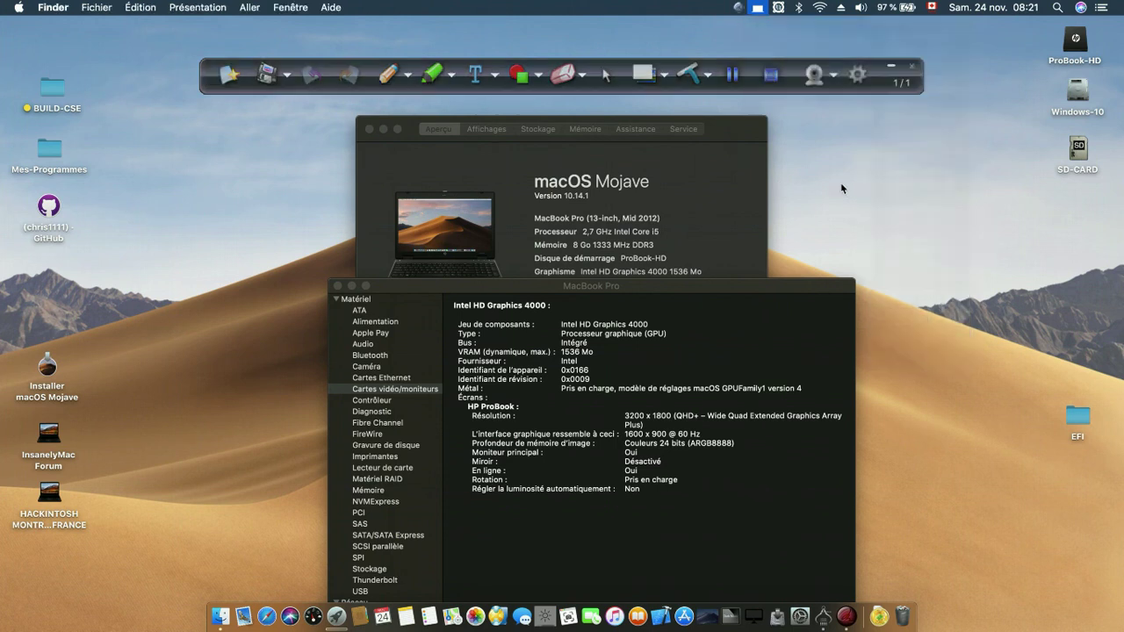
left_click(891, 67)
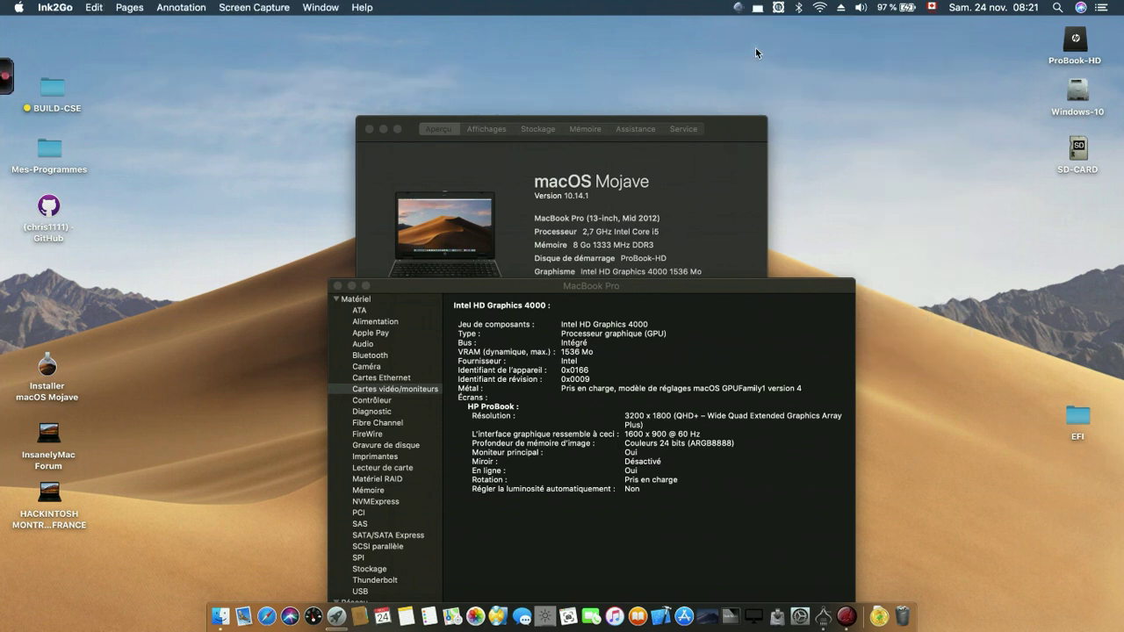
left_click(757, 8)
mouse_move(788, 47)
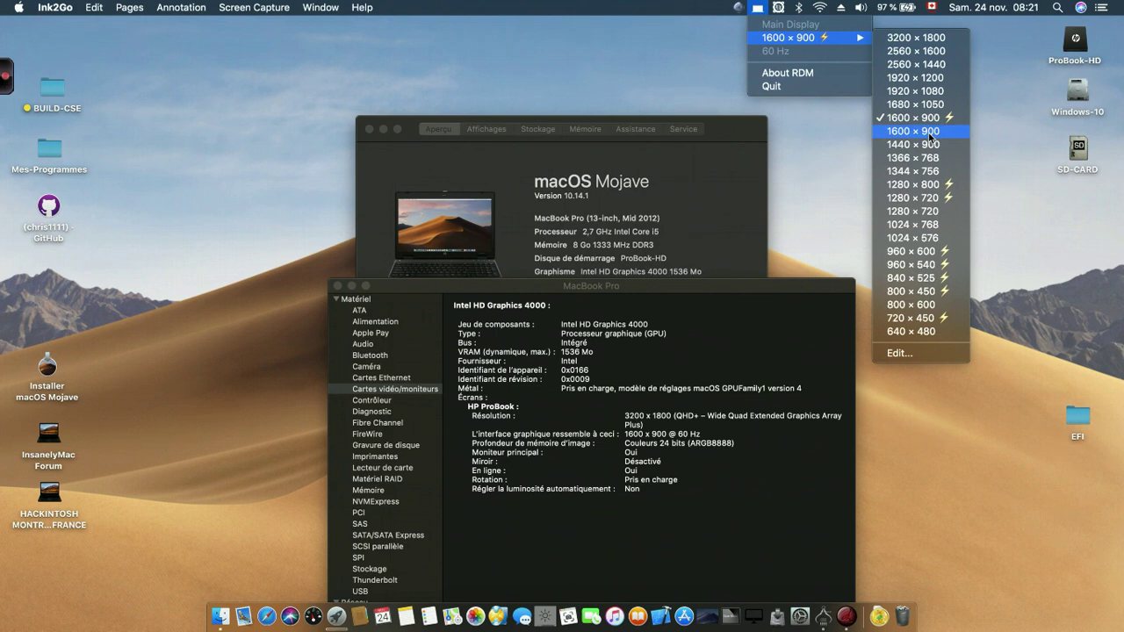
left_click(222, 494)
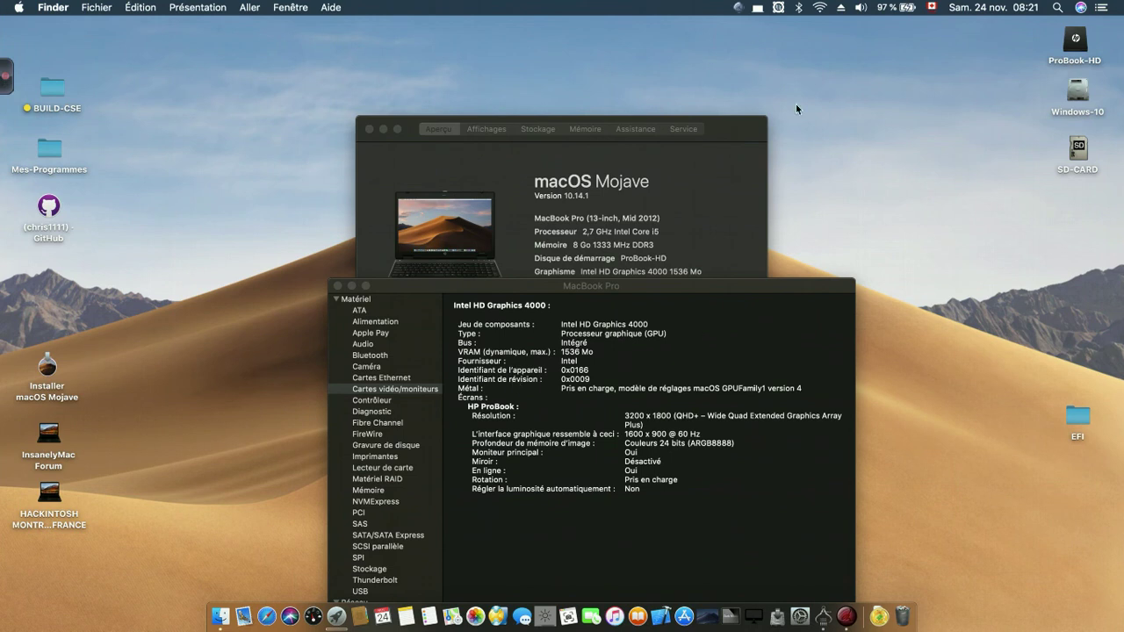
Switch the main display to the non-HiDPI 1600 × 900 resolution and close the Mac overview and system report windows.
left_click(758, 9)
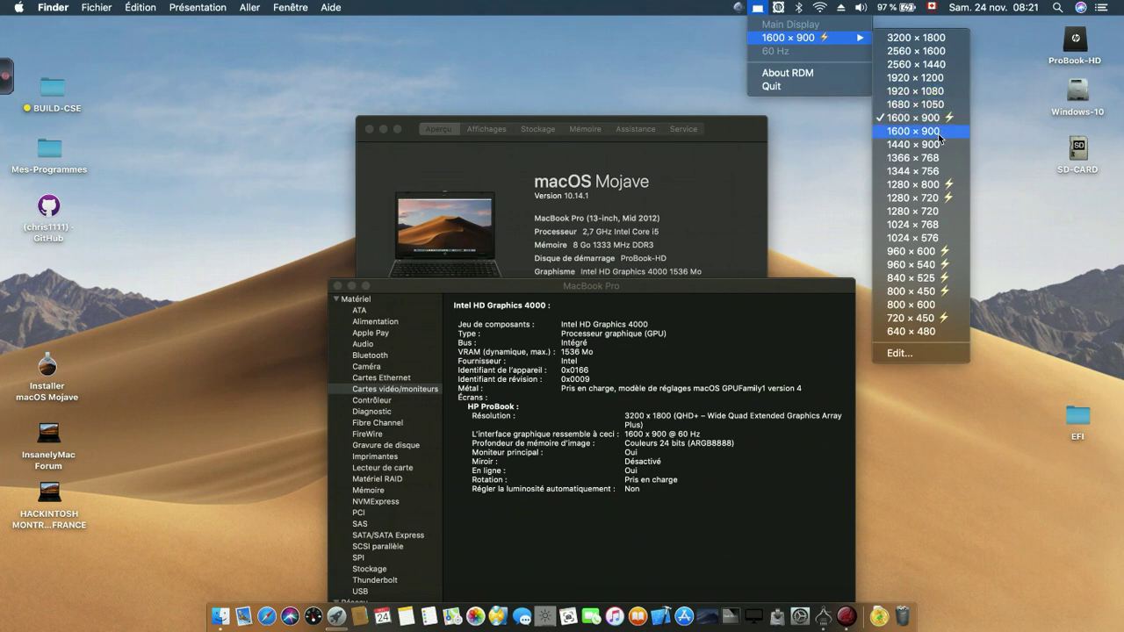
left_click(939, 132)
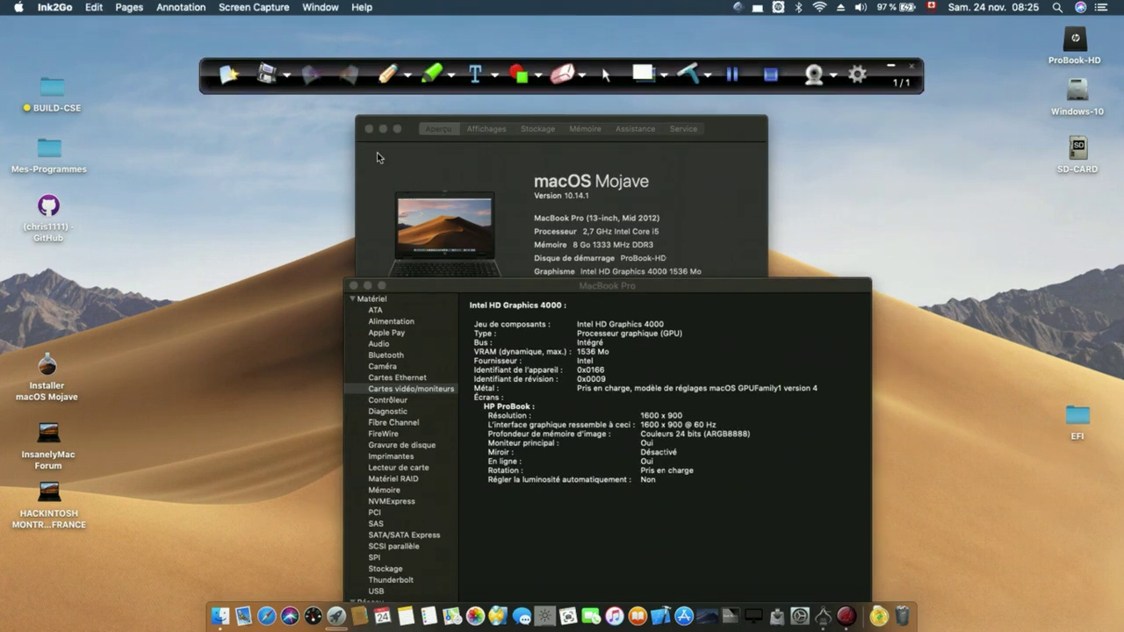
left_click(368, 130)
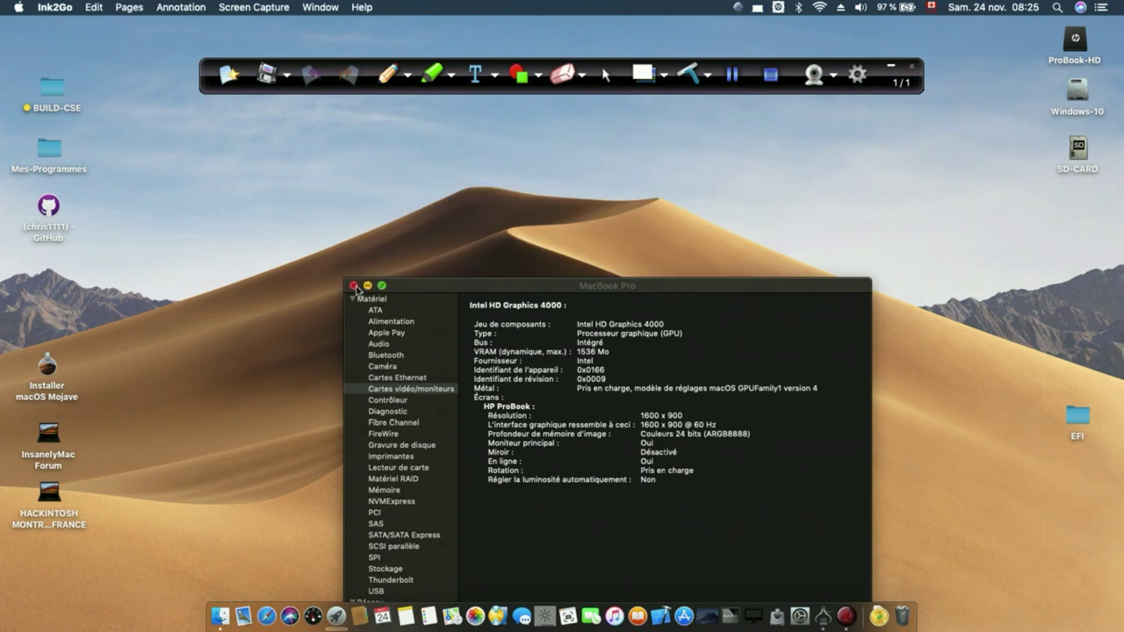
left_click(353, 285)
Check which 1600 × 900 mode is active for the main display in RDM.
left_click(755, 9)
mouse_move(786, 39)
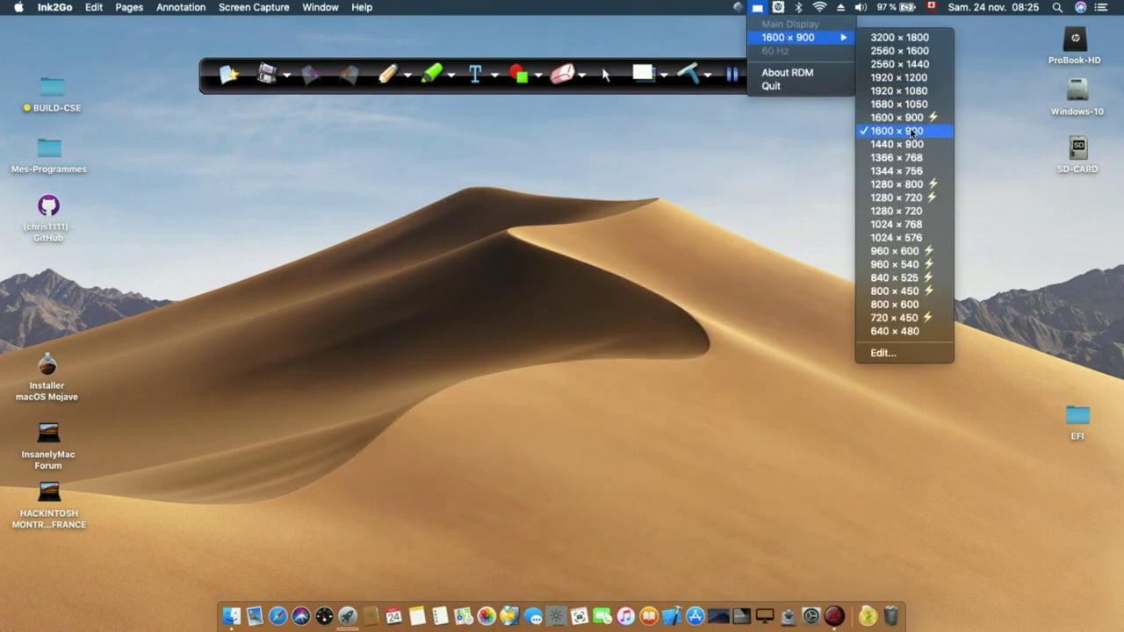
left_click(632, 297)
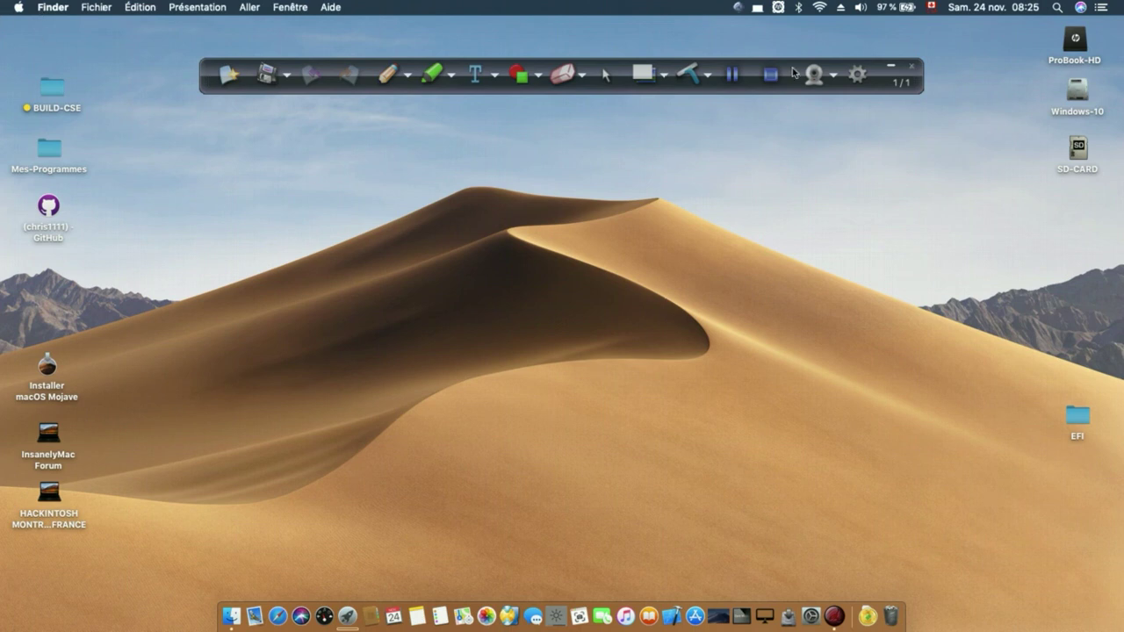
Reopen RDM's scaled resolutions editor to review the HP ProBook entries, and close it without changes.
left_click(756, 9)
mouse_move(790, 43)
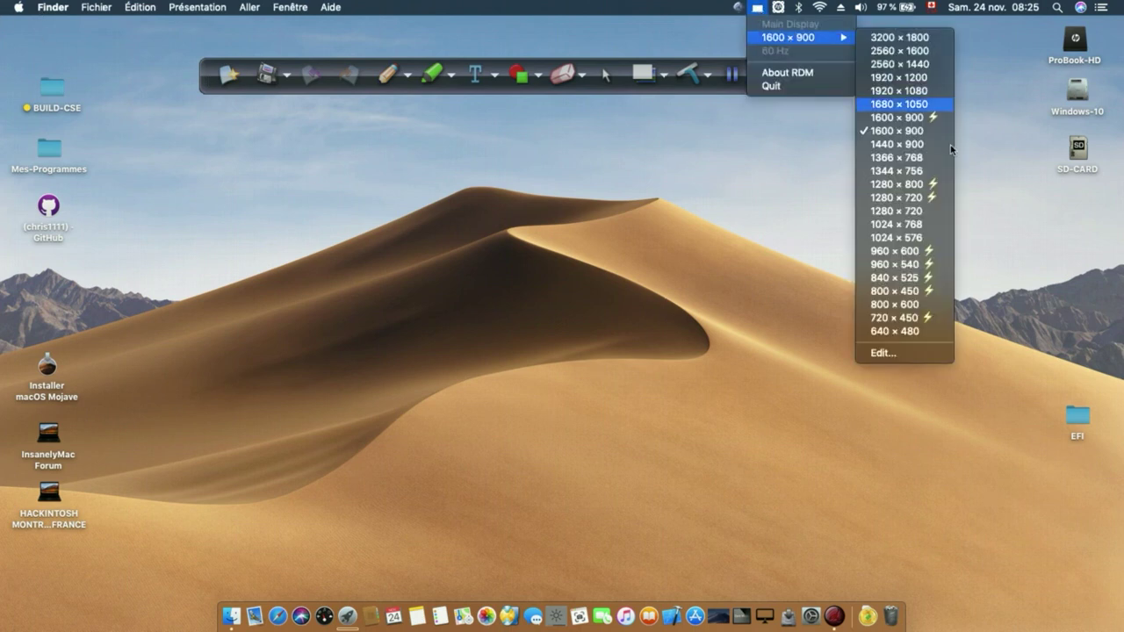
left_click(895, 353)
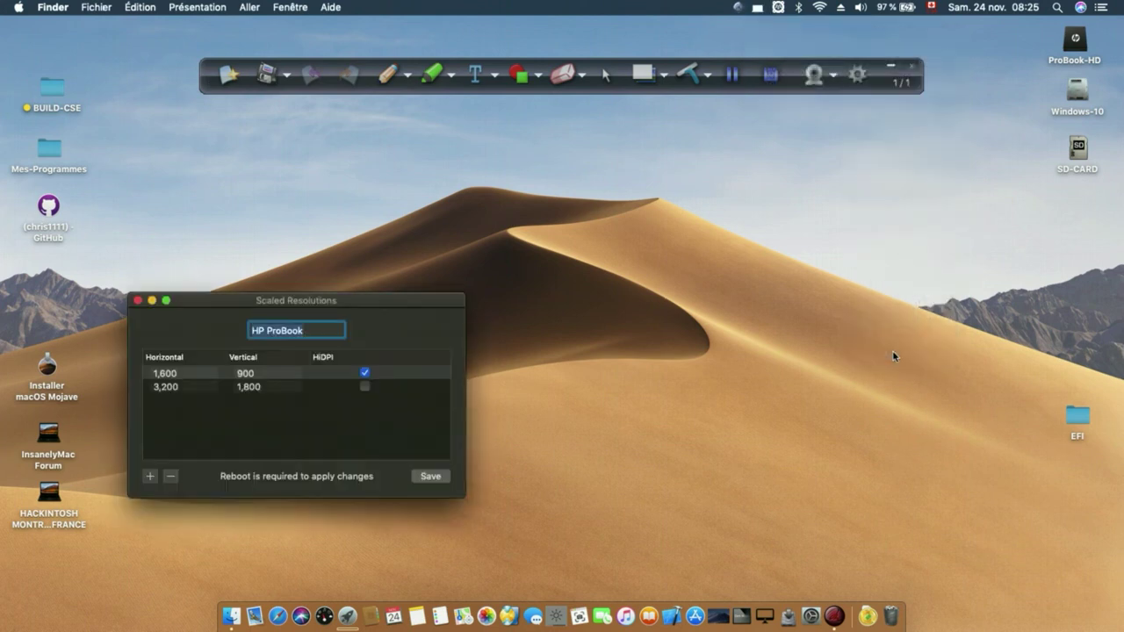
left_click_drag(396, 307, 534, 265)
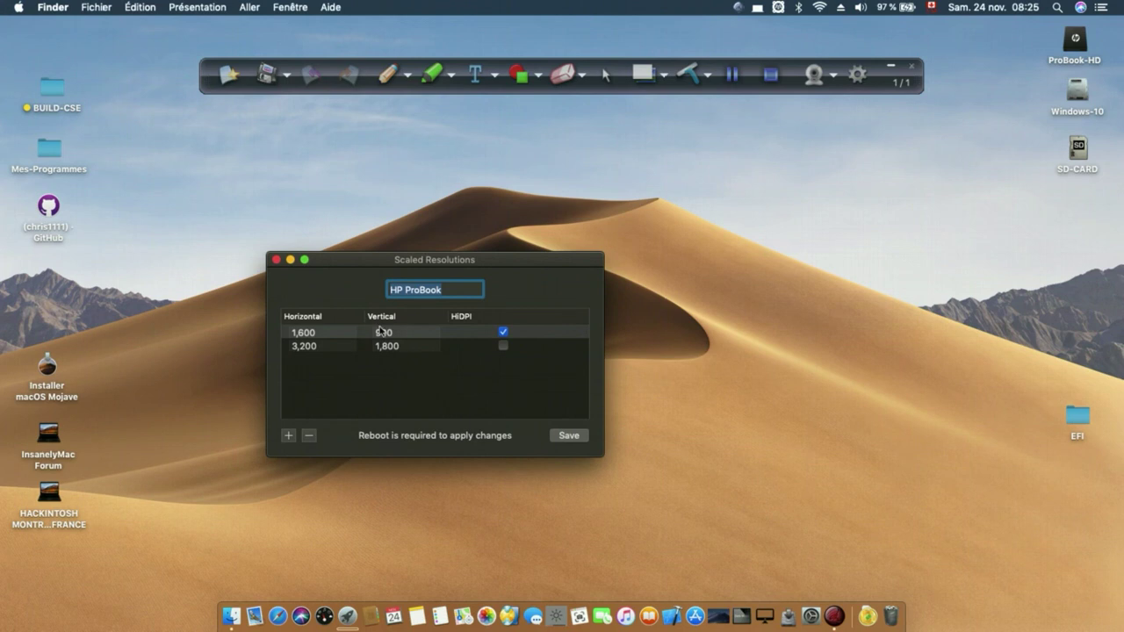
left_click(277, 260)
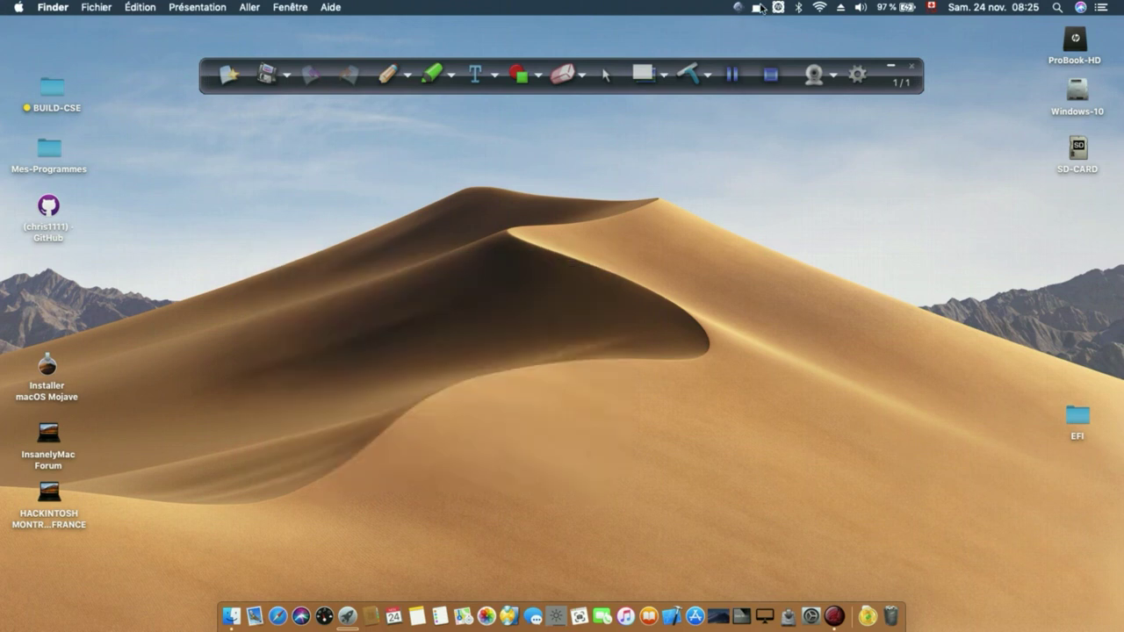
Examine the HiDPI 1600 × 900 option in the main display's resolution list and dismiss the list without selecting it.
left_click(760, 8)
mouse_move(767, 42)
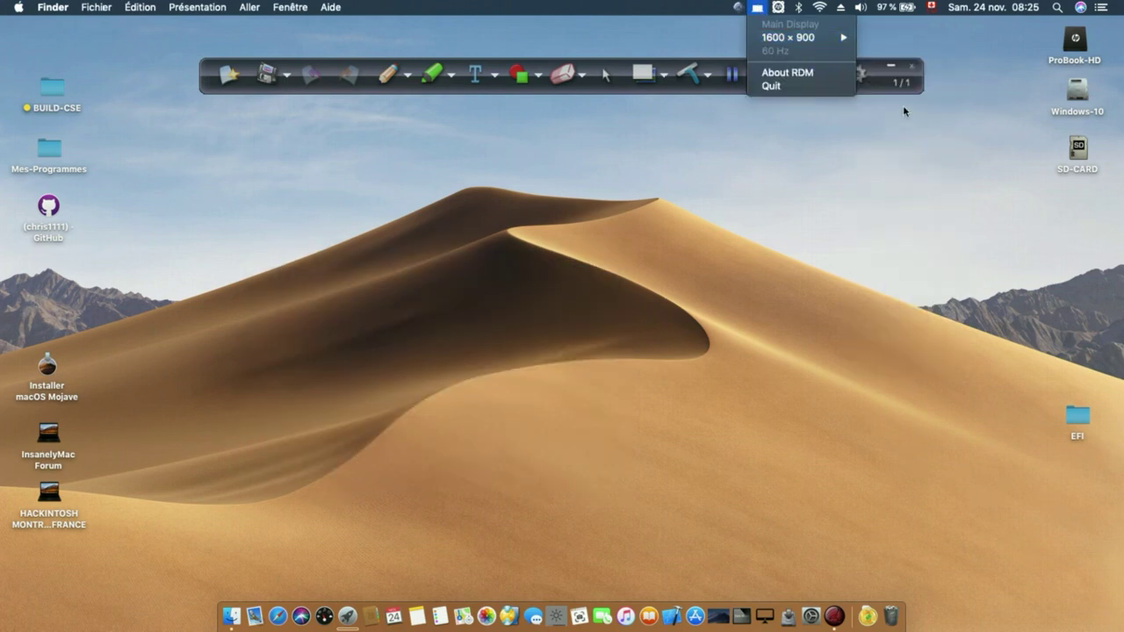
mouse_move(847, 44)
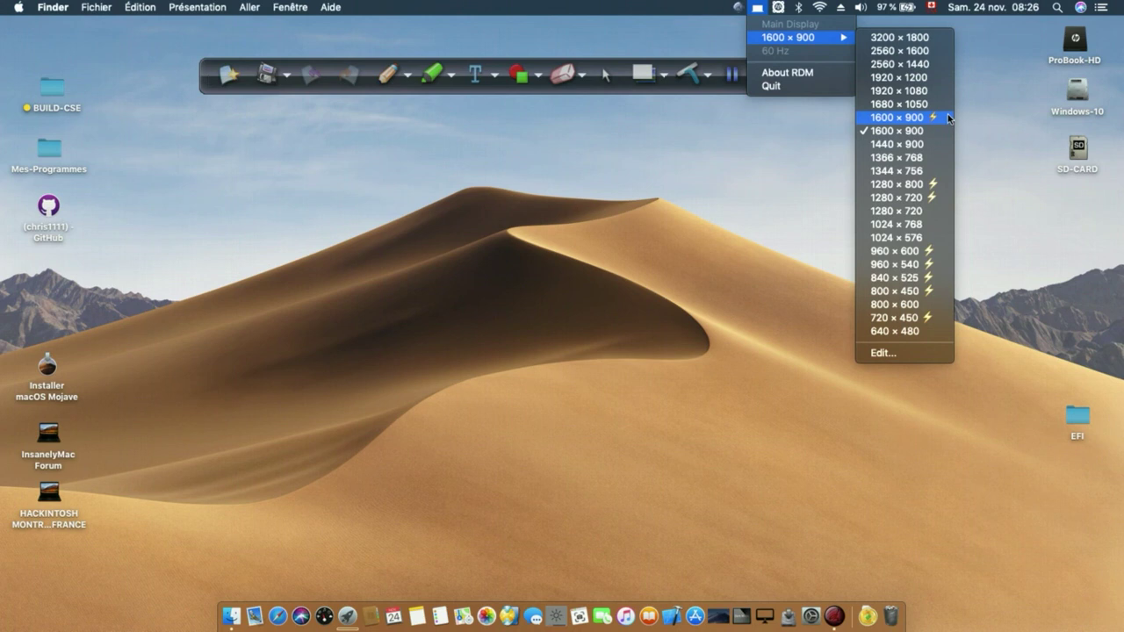
left_click(787, 135)
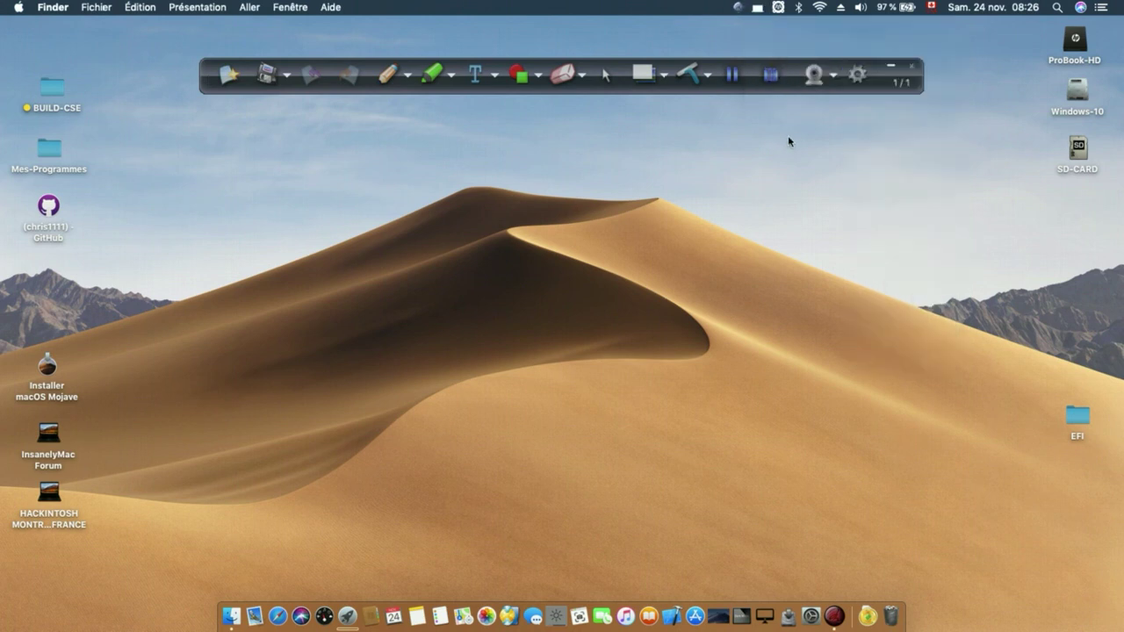